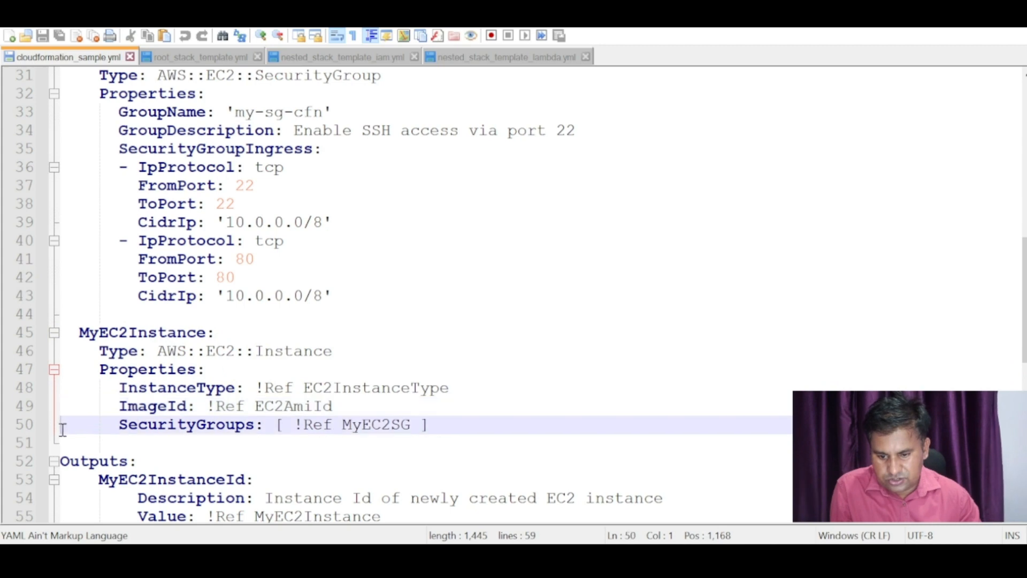
Comment out all six lines of the MyEC2Instance resource with # and save the template.
left_click_drag(63, 429, 60, 332)
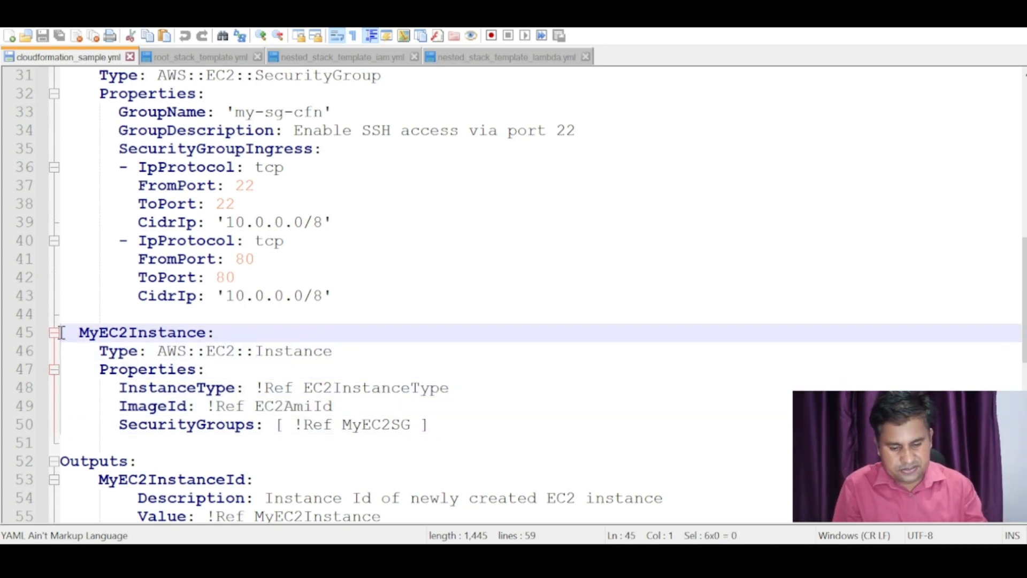
type("#")
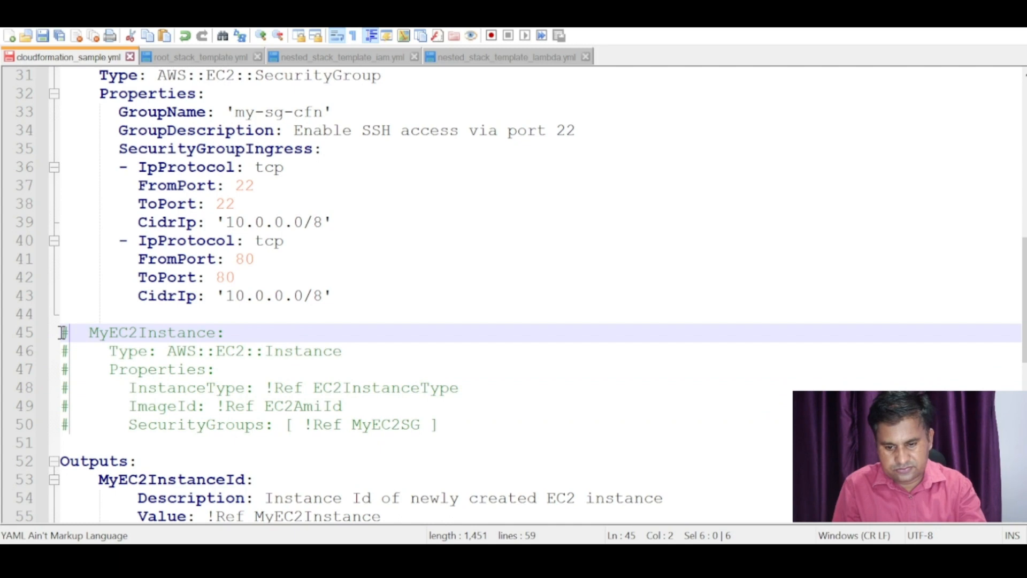
left_click(339, 322)
key("ctrl+s")
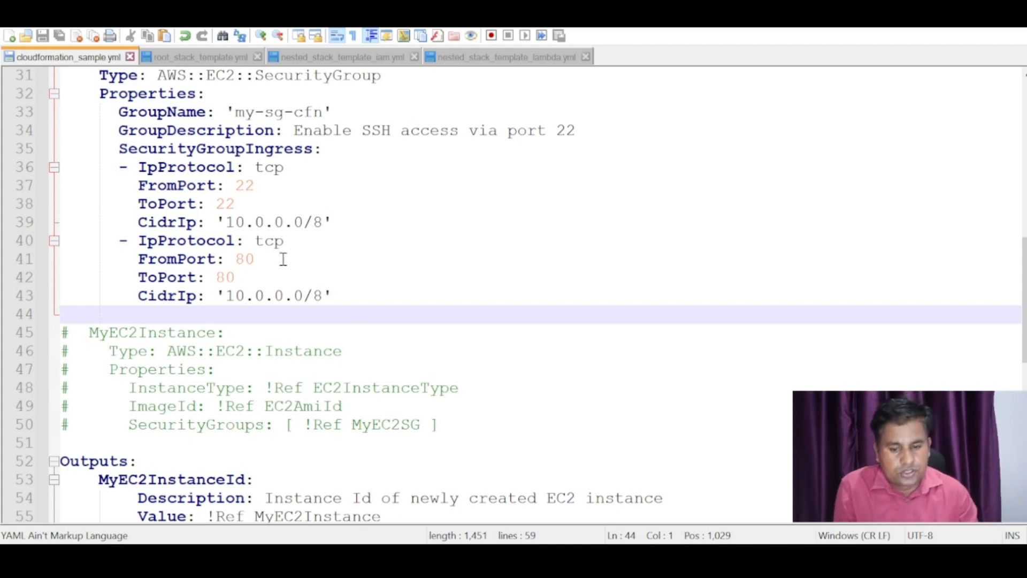
Copy the whole MyS3Bucket resource block, from its name through the team_name tag value.
scroll(283, 259, "up", 6)
scroll(284, 259, "up", 1)
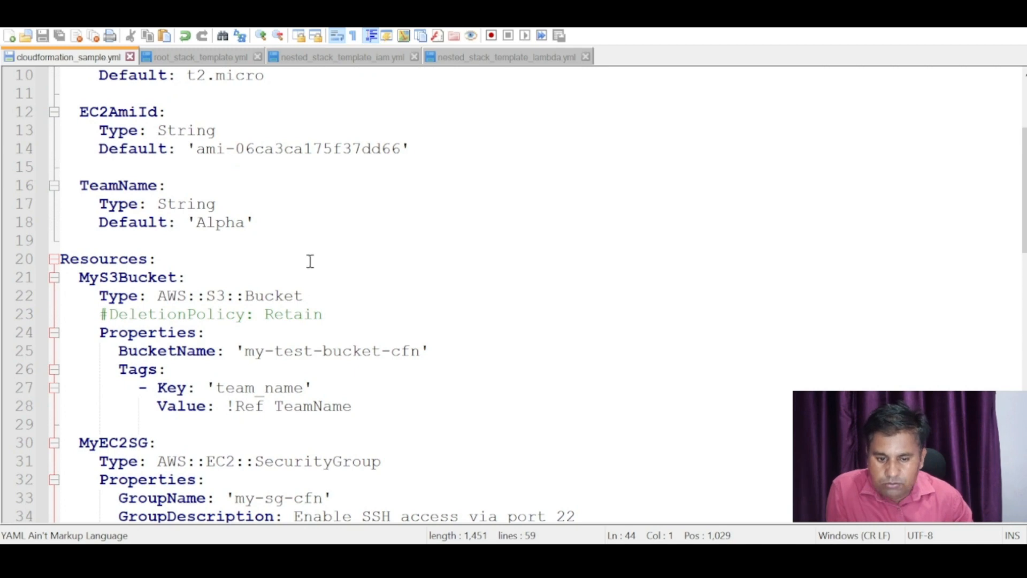
left_click_drag(374, 405, 47, 281)
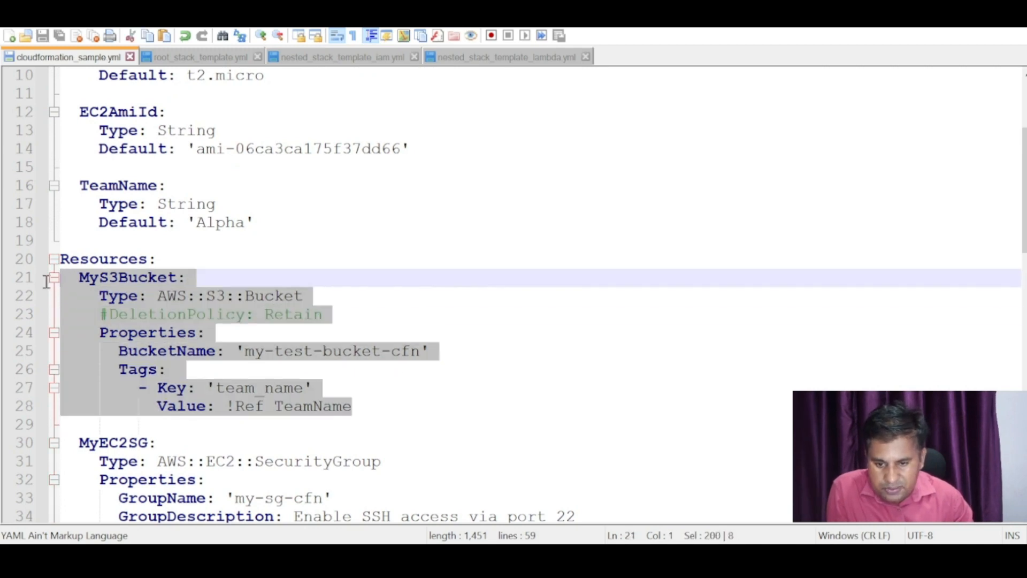
key("ctrl+a")
left_click(180, 354)
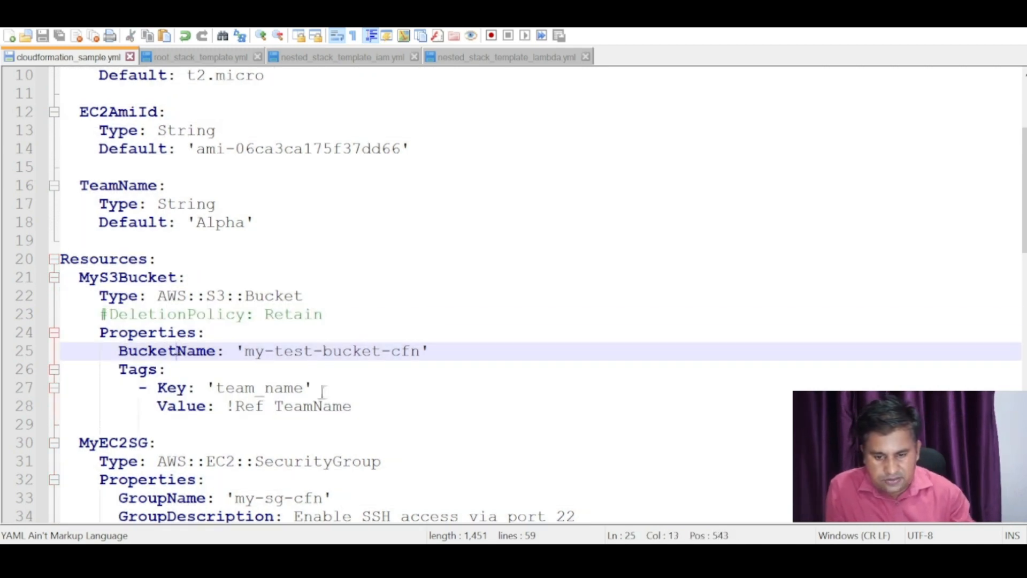
left_click_drag(352, 406, 47, 288)
key("ctrl+c")
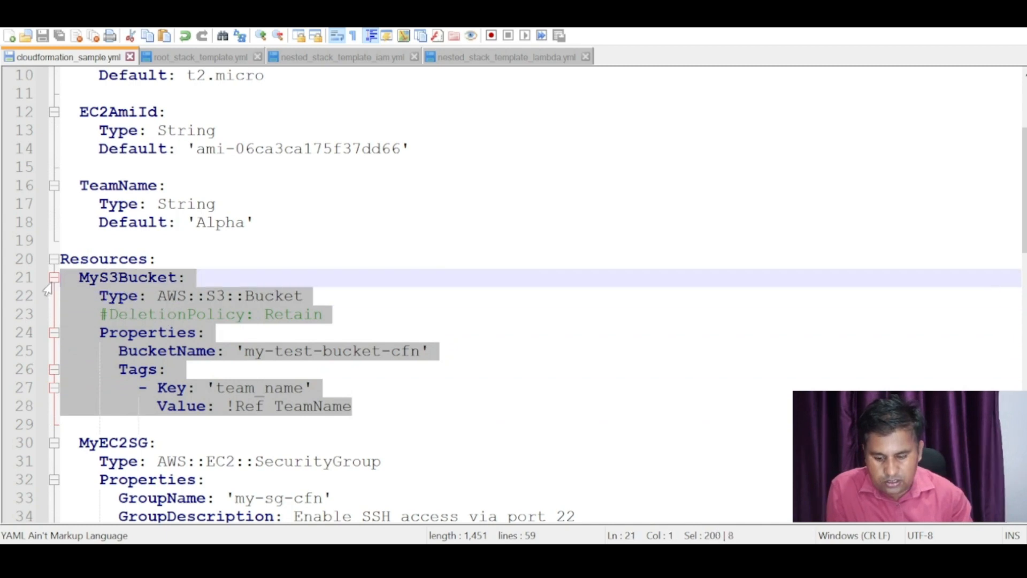
Paste the copied bucket block below MyS3Bucket, separated by a blank line, and align its name with the other resources.
left_click(385, 408)
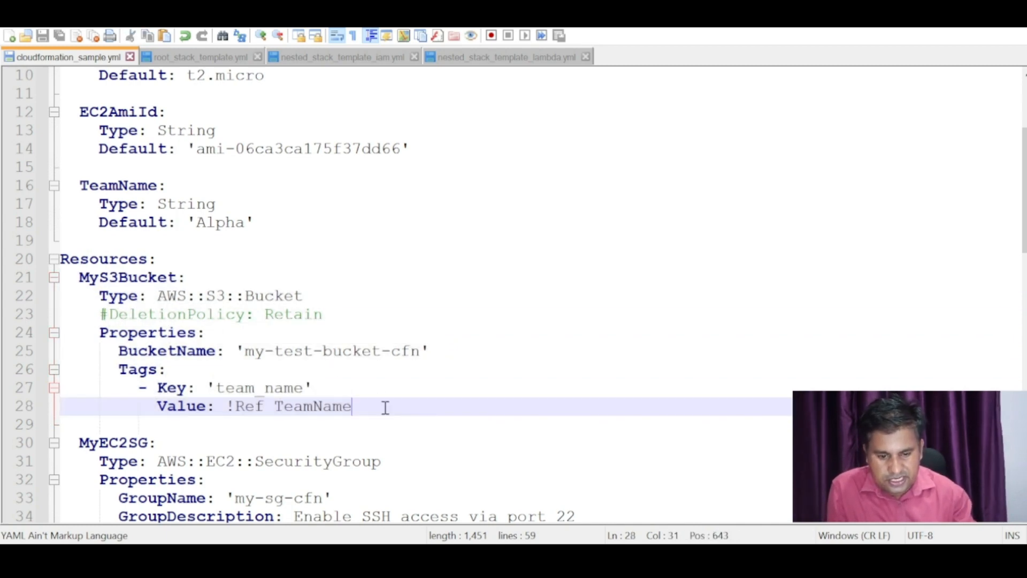
key("Return")
key("Return")
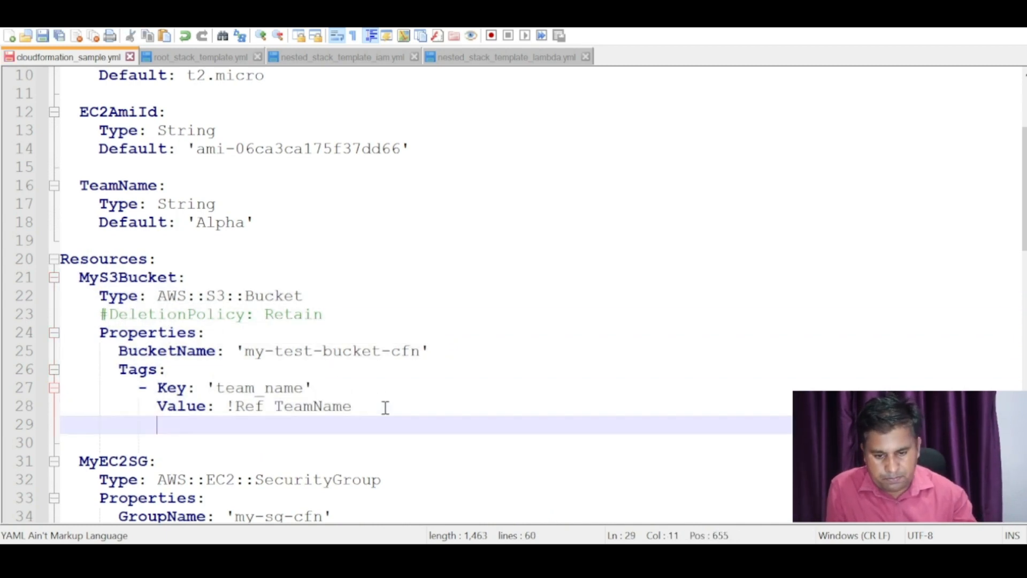
key("ctrl+v")
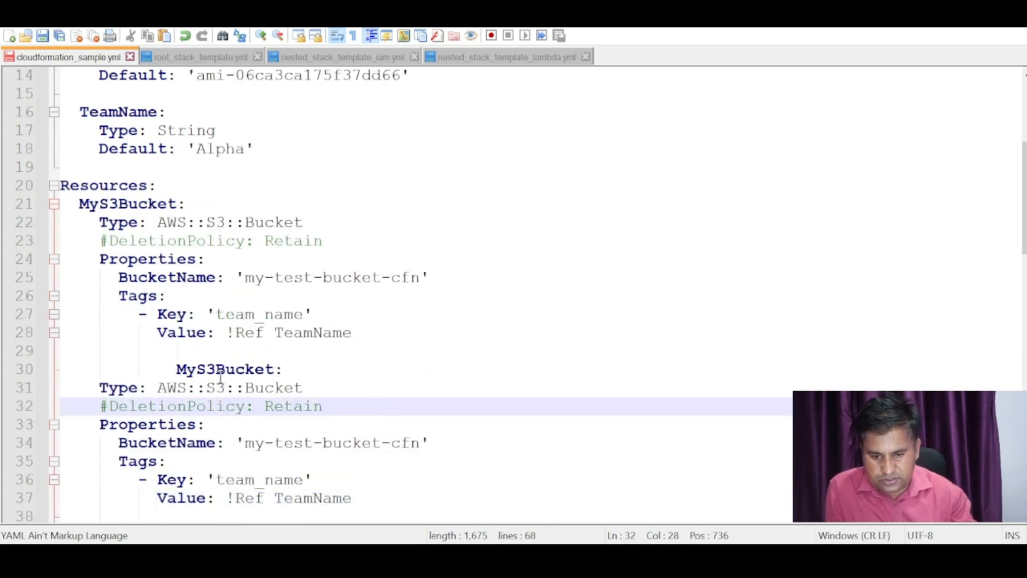
left_click(176, 369)
left_click_drag(176, 369, 80, 370)
key("Delete")
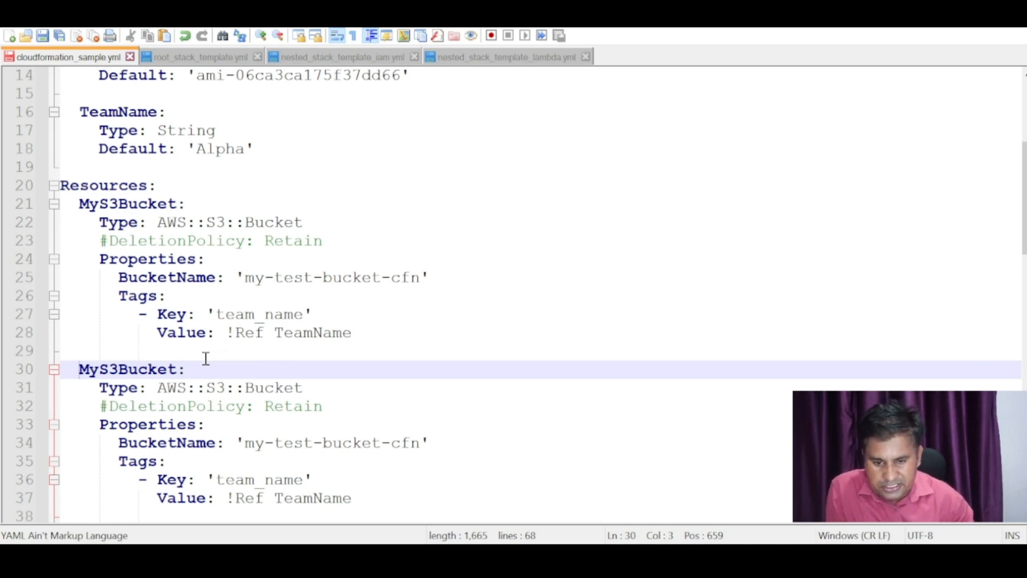
Rename the duplicated resource to MyS3Bucket2 and set its BucketName to 'my-test-bucket-cfn2'.
double_click(139, 203)
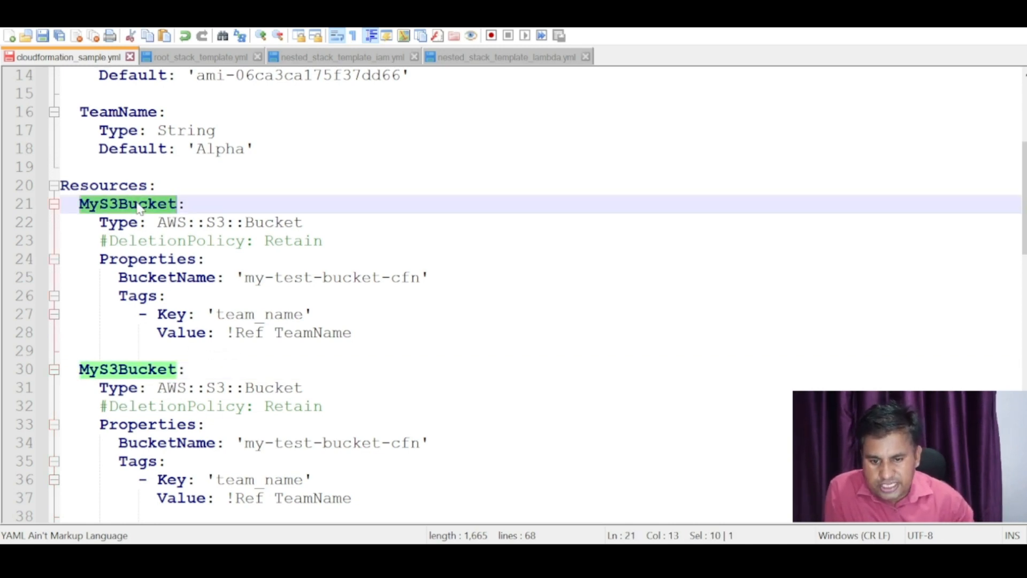
left_click(177, 368)
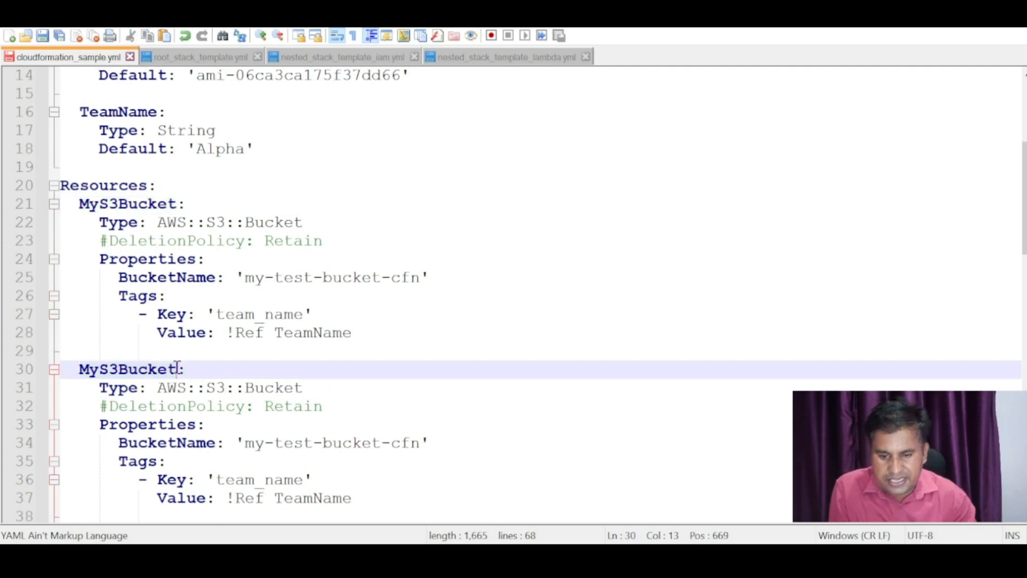
type("2")
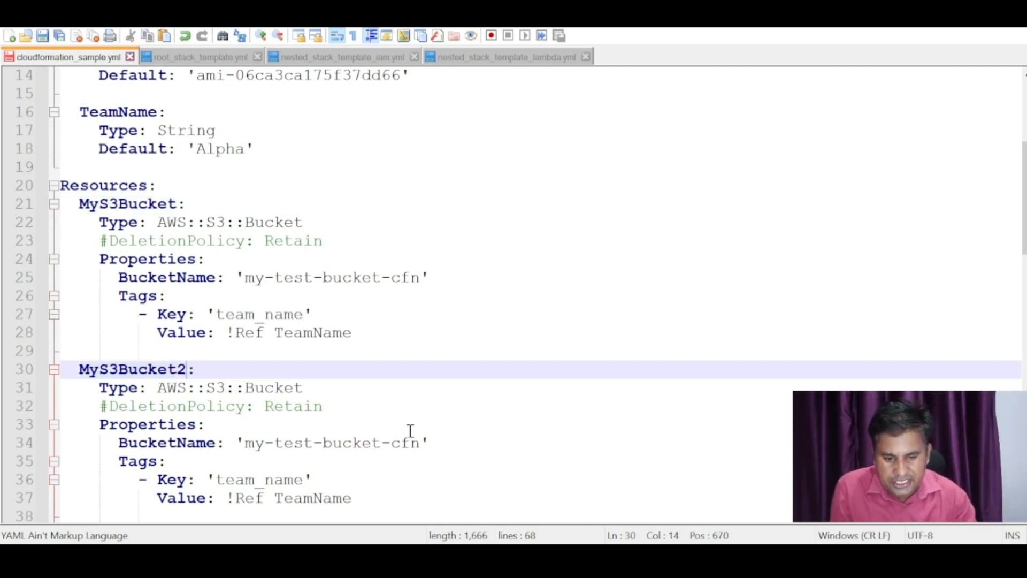
left_click(423, 443)
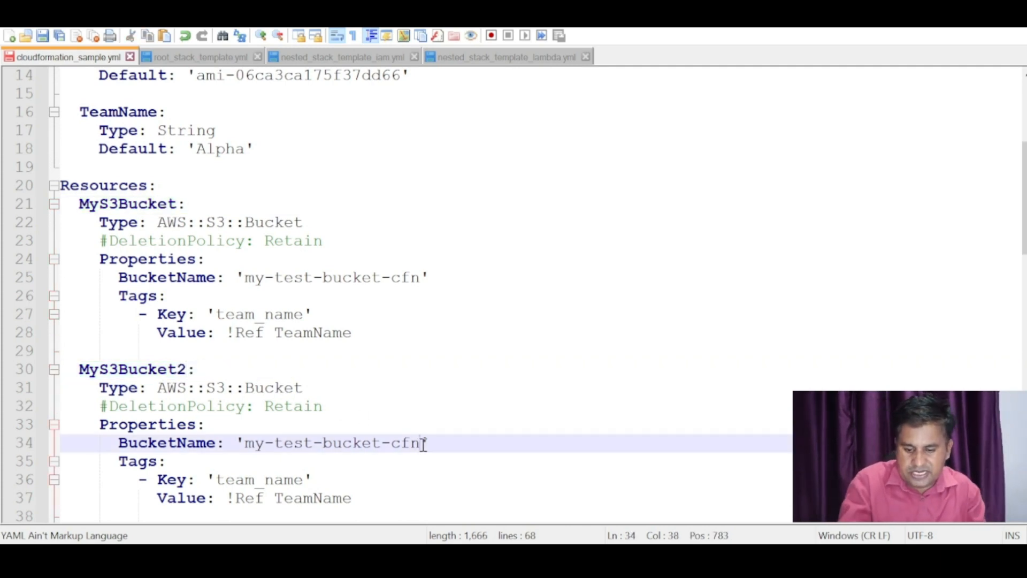
type("2")
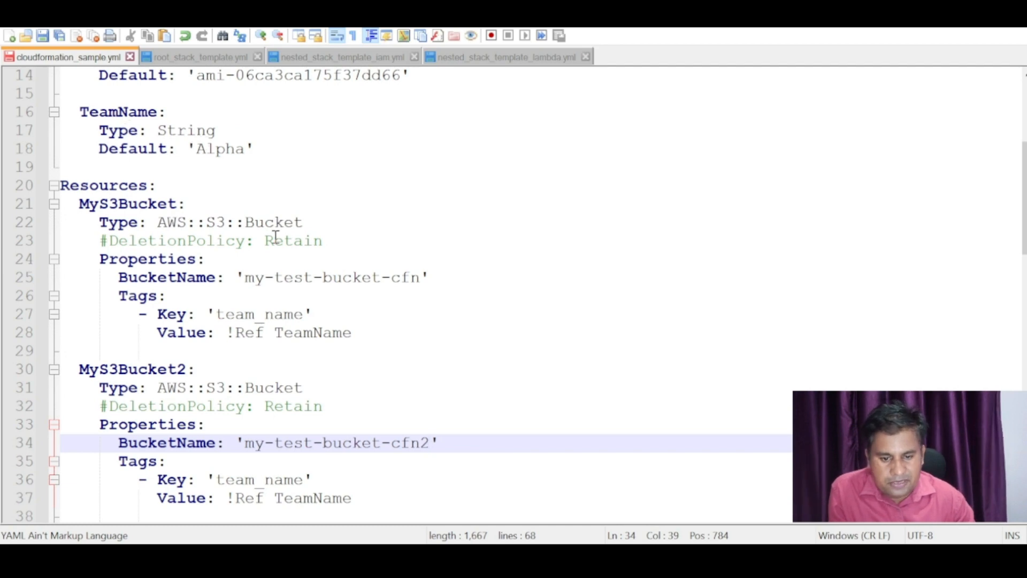
Set the team_name tag value of MyS3Bucket to 'Beta' and save the template.
left_click_drag(353, 333, 226, 334)
type("'Beta")
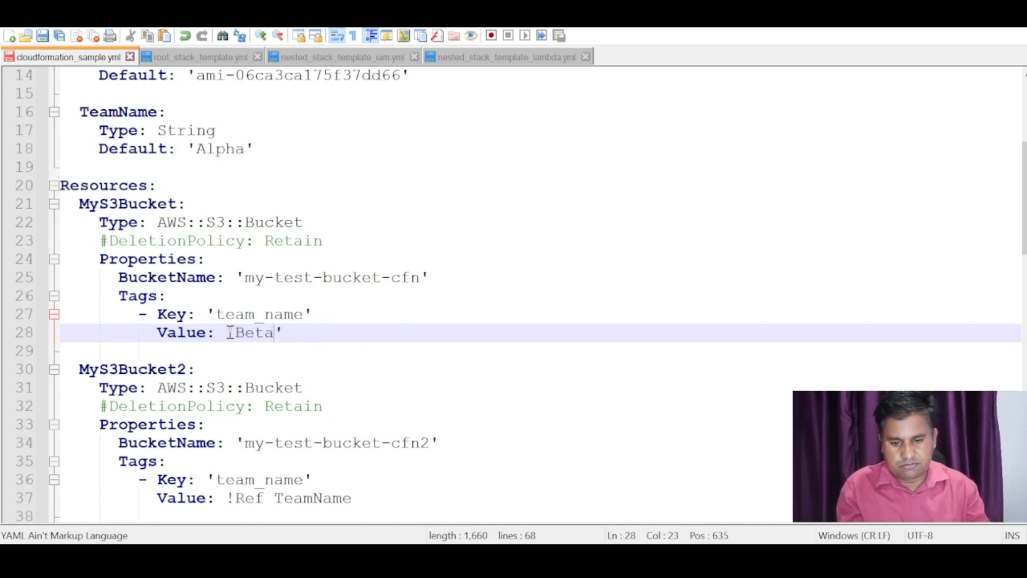
left_click(352, 346)
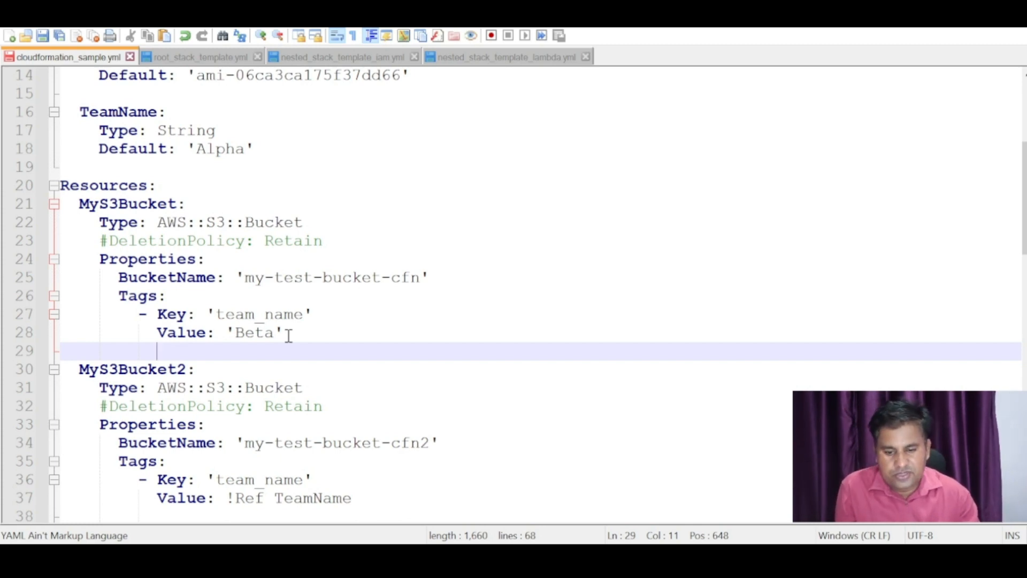
key("ctrl+s")
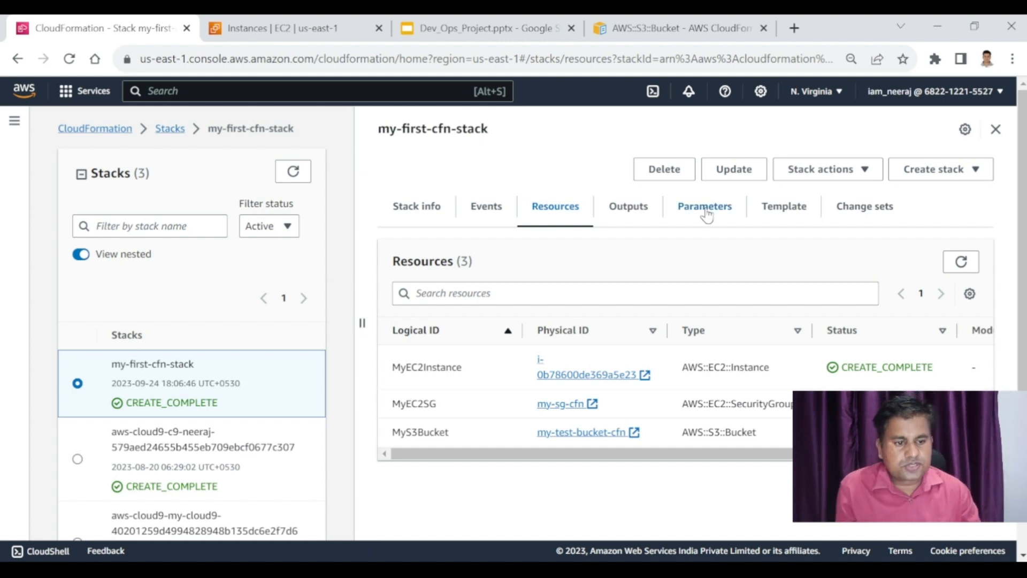
In the AWS CloudFormation console, start updating my-first-cfn-stack, replacing the current template with an uploaded template file.
left_click(731, 170)
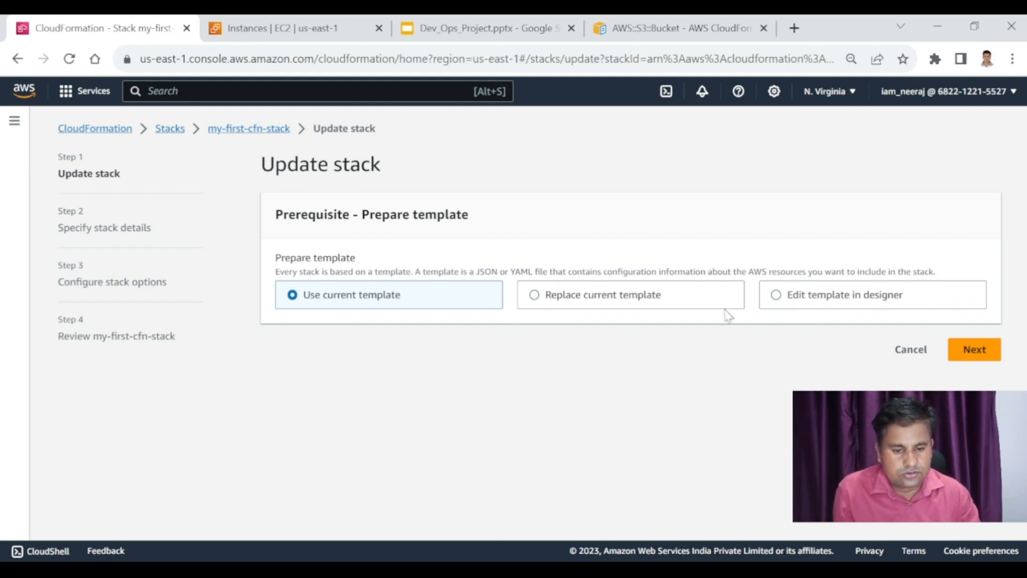
left_click(552, 295)
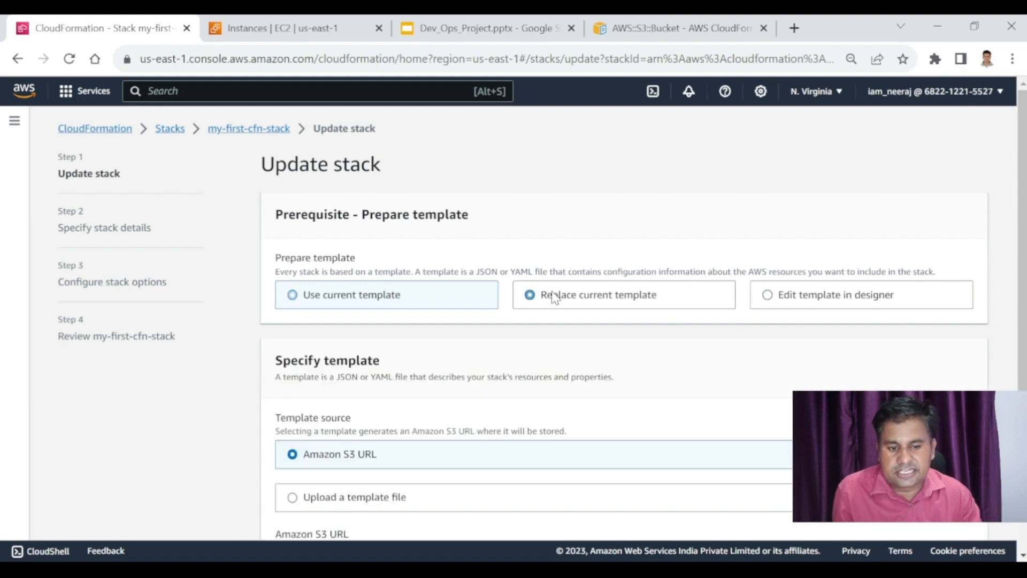
scroll(569, 390, "down", 2)
left_click(678, 361)
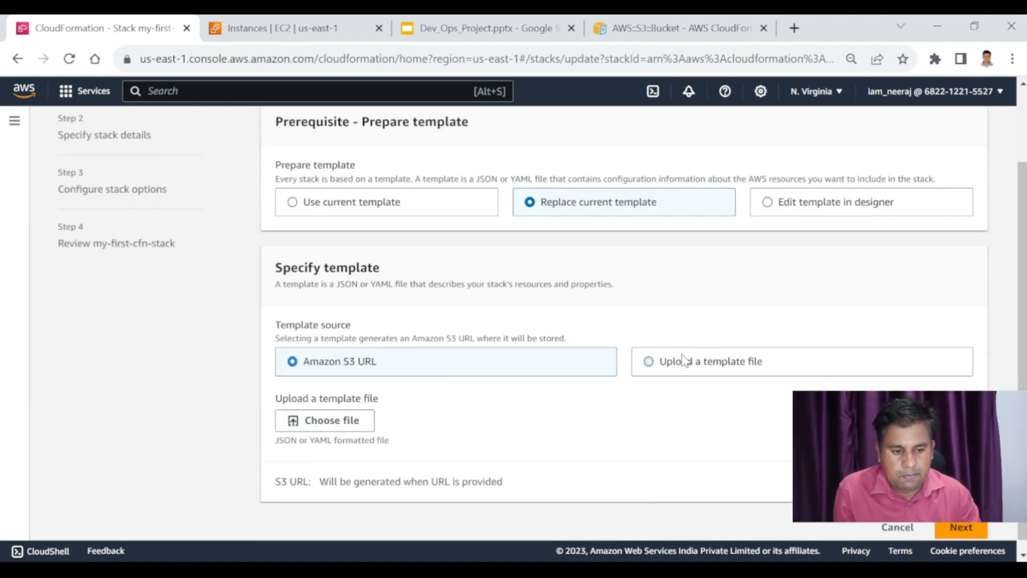
Upload cloudformation_sample.yml as the replacement template and try to continue to the stack details.
left_click(339, 409)
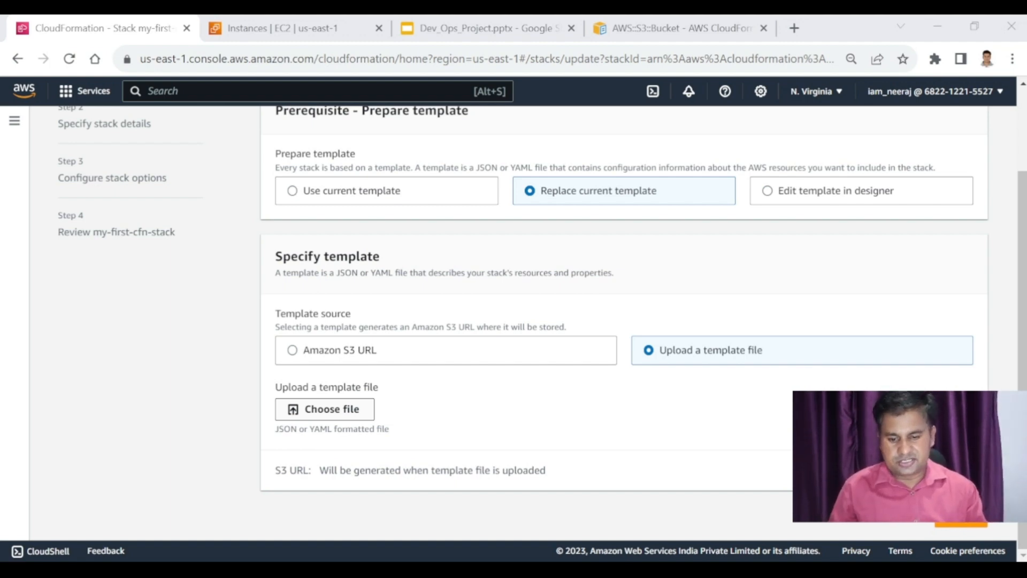
left_click(503, 426)
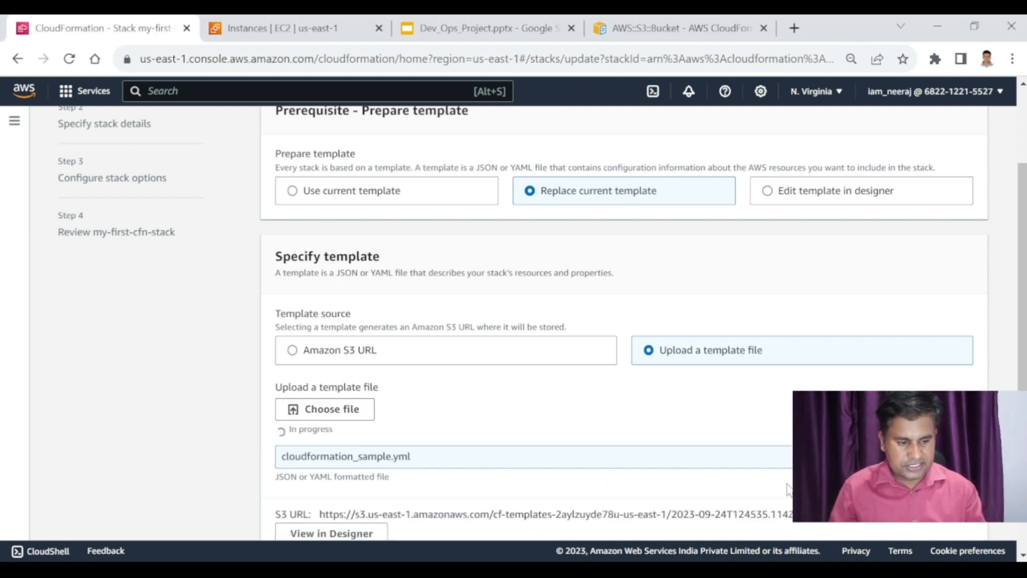
scroll(835, 495, "down", 2)
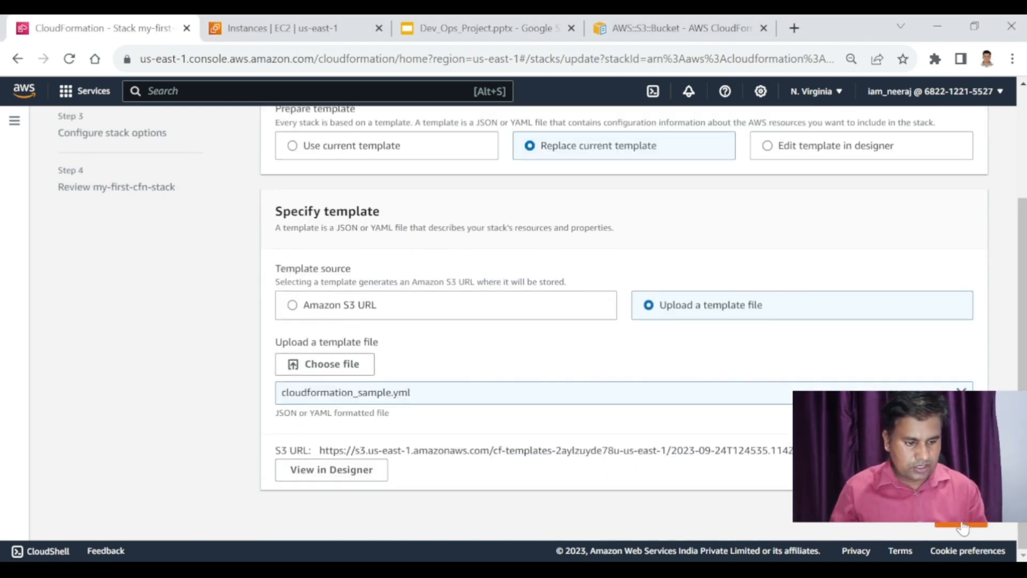
left_click(962, 525)
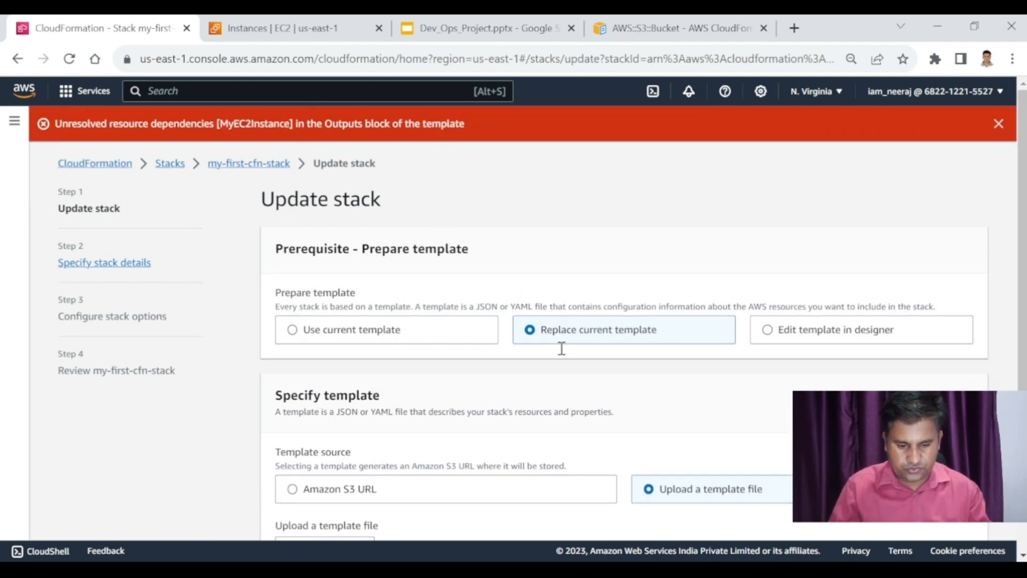
Switch back to Notepad++ and comment out the three lines of the MyEC2InstanceId output with #.
key("alt+Tab")
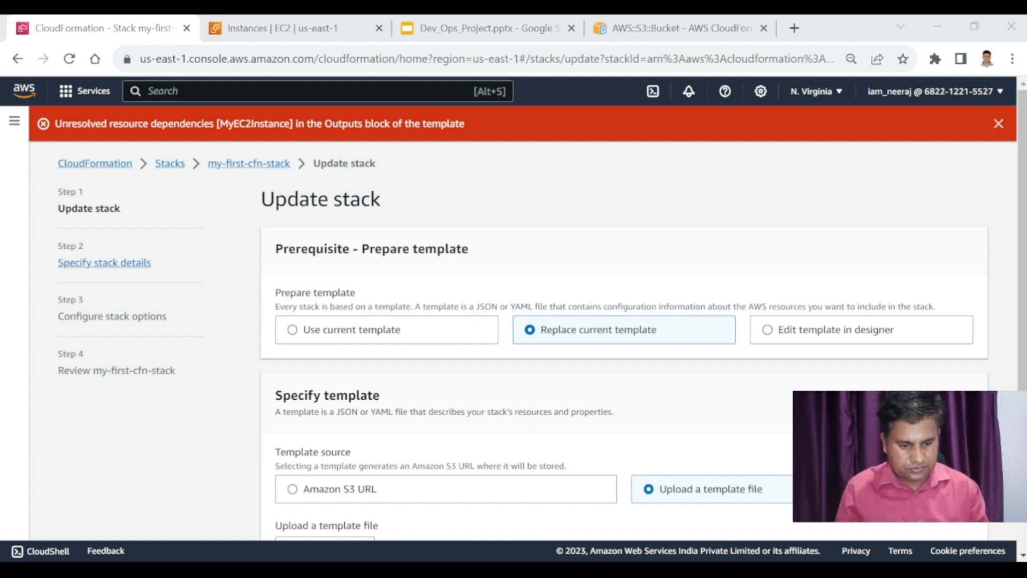
key("alt+Tab")
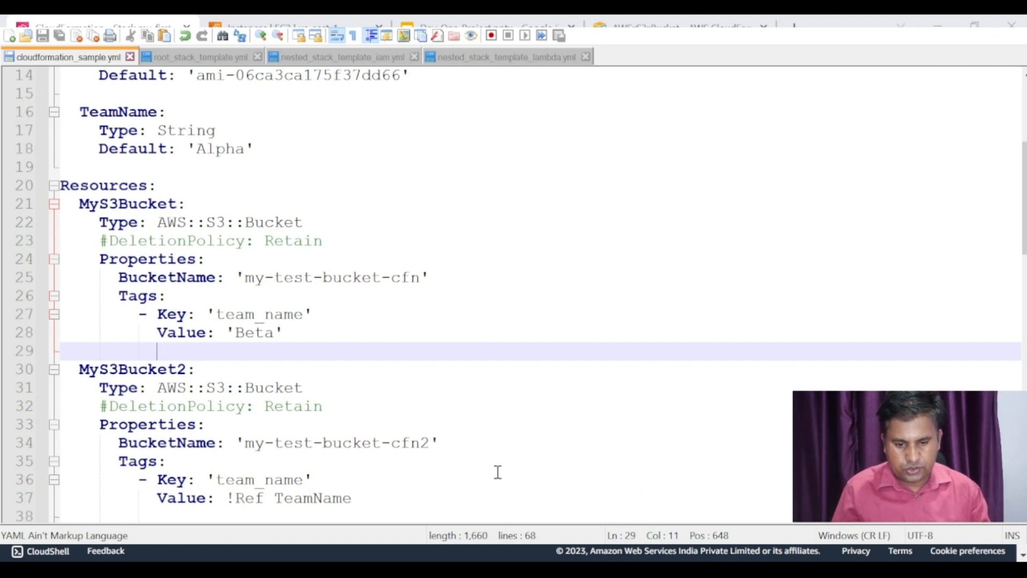
scroll(332, 332, "down", 13)
scroll(333, 332, "up", 1)
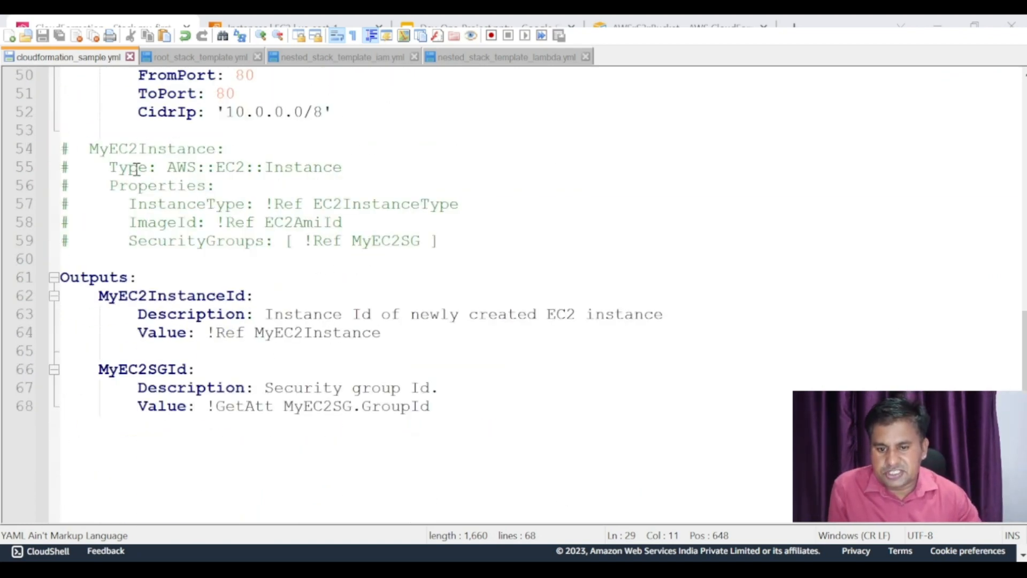
double_click(104, 148)
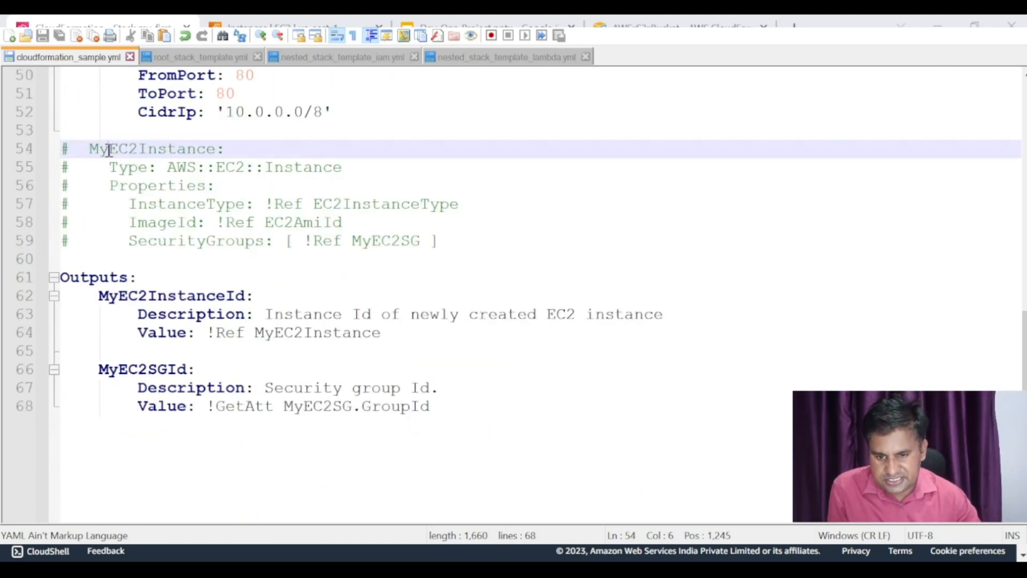
double_click(143, 295)
double_click(287, 332)
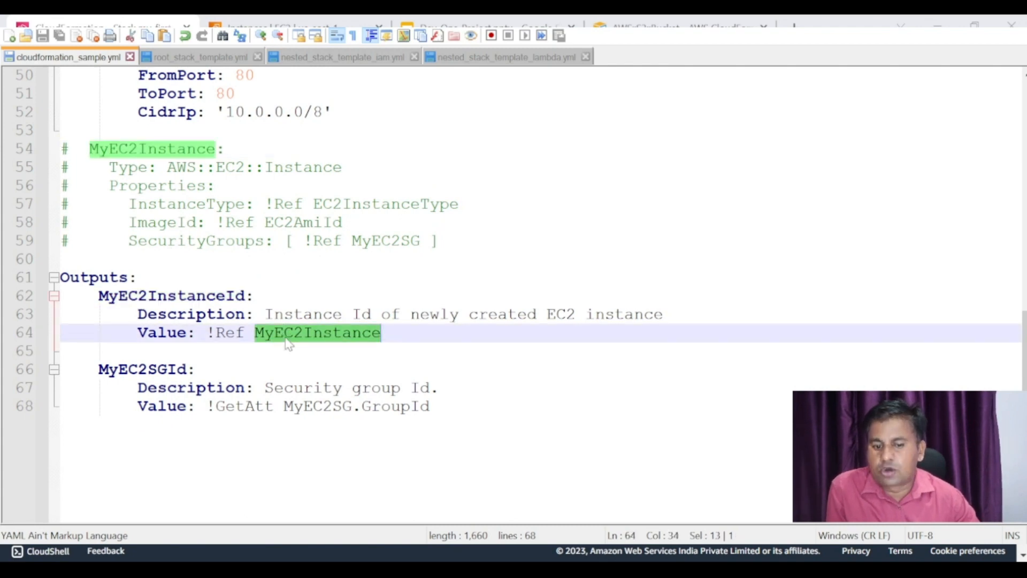
left_click(403, 331)
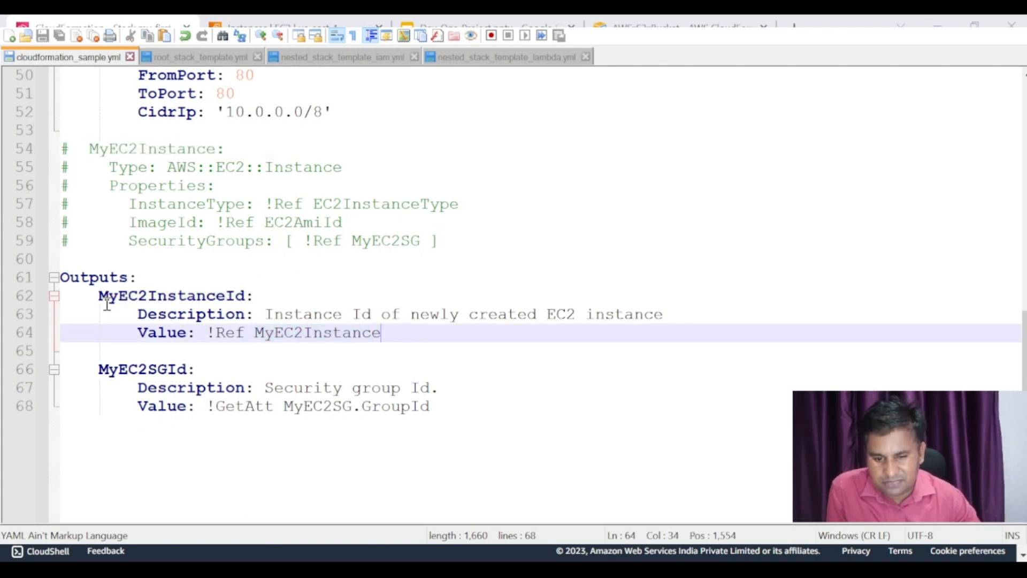
left_click(62, 295)
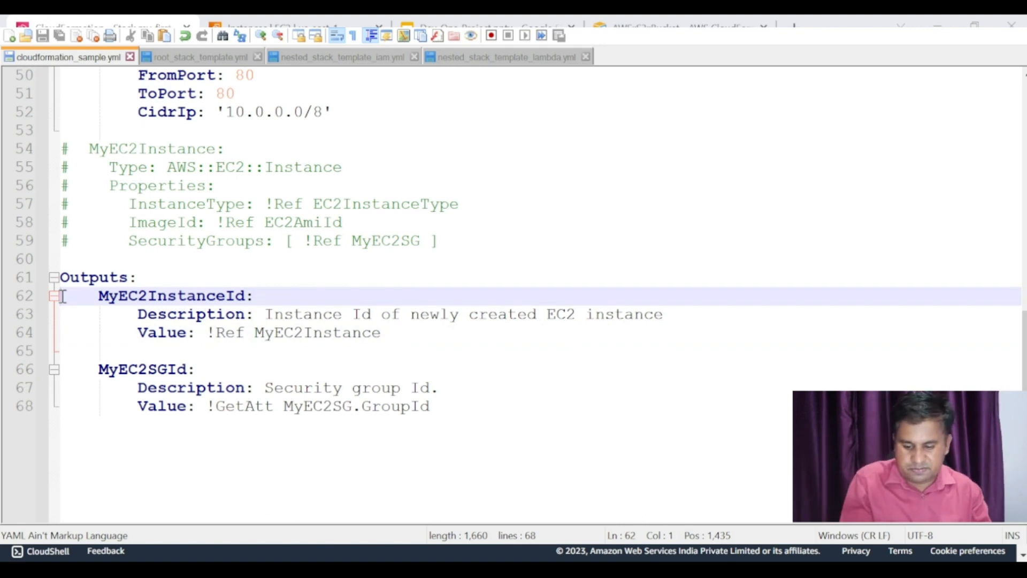
left_click_drag(62, 296, 60, 333, "alt")
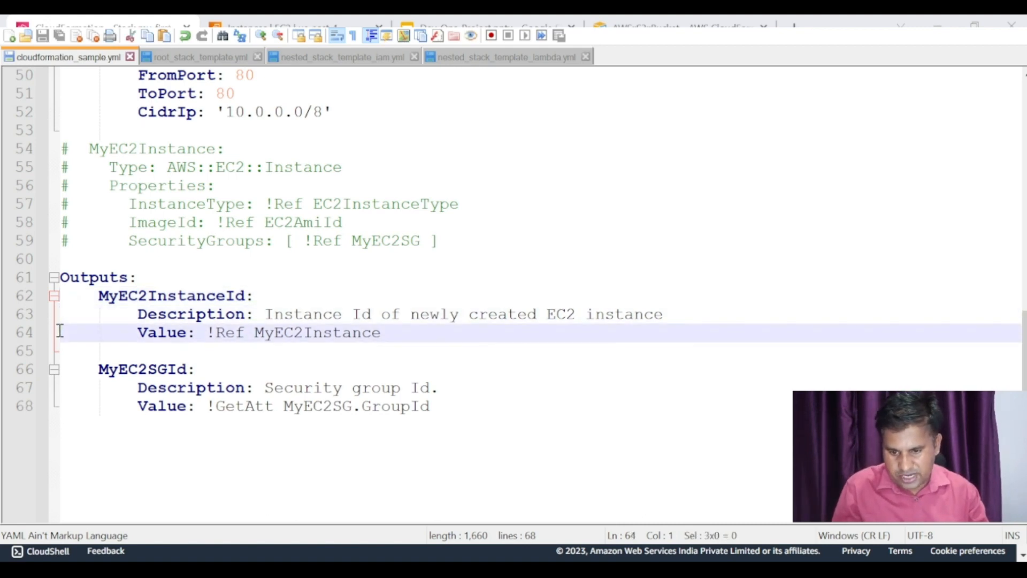
type("#")
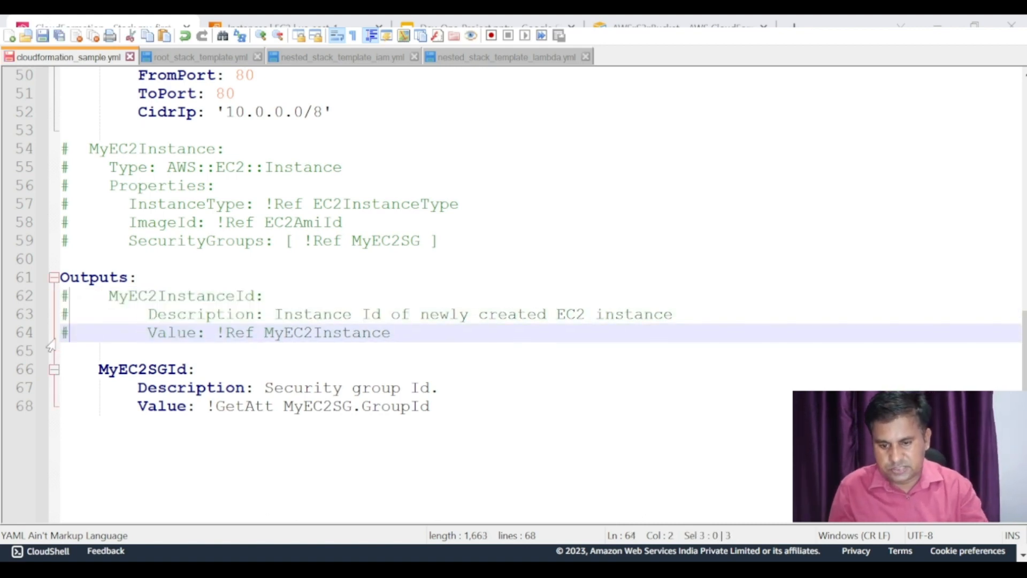
Check the remaining MyEC2SGId output and the rest of the template, and save cloudformation_sample.yml.
double_click(141, 370)
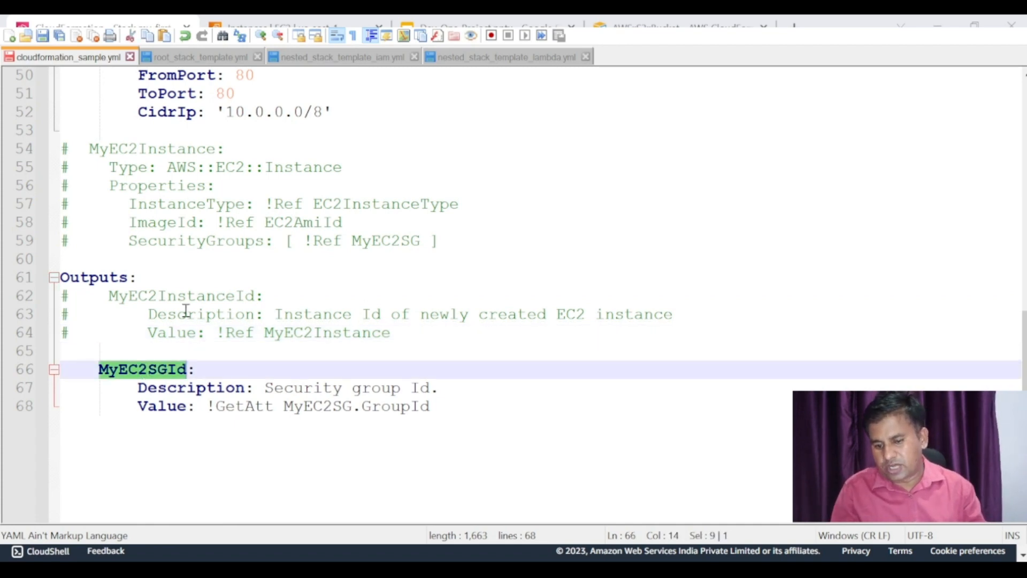
scroll(207, 193, "up", 5)
scroll(360, 259, "down", 11)
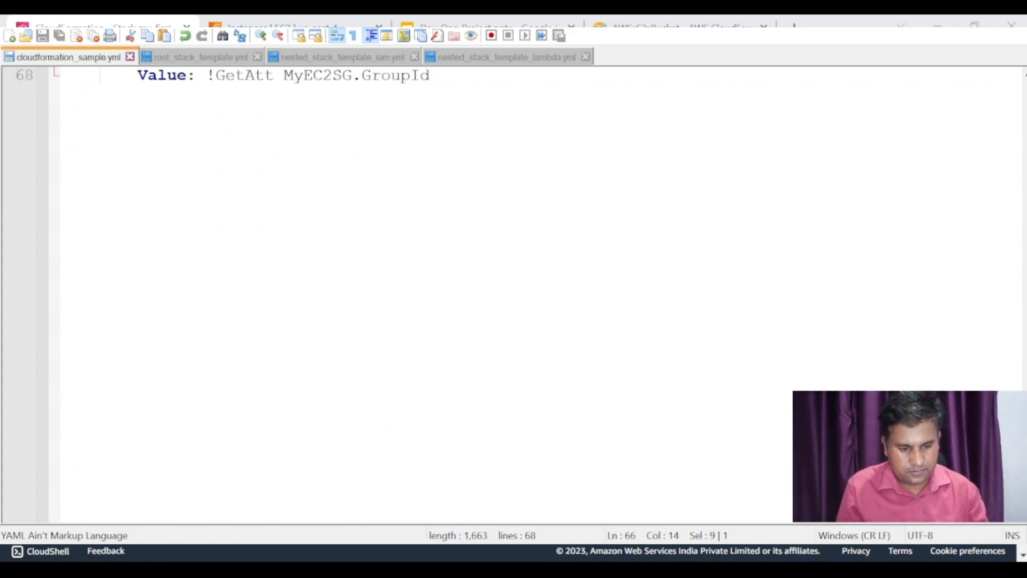
Switch back to the CloudFormation console, upload the corrected cloudformation_sample.yml as the replacement template and continue to the stack details.
key("alt+Tab")
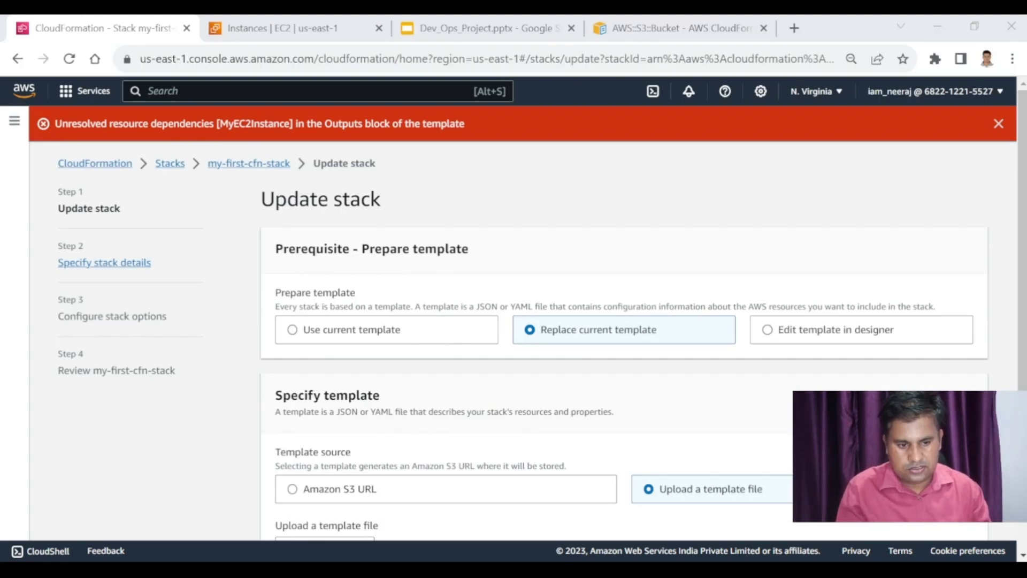
scroll(439, 533, "down", 3)
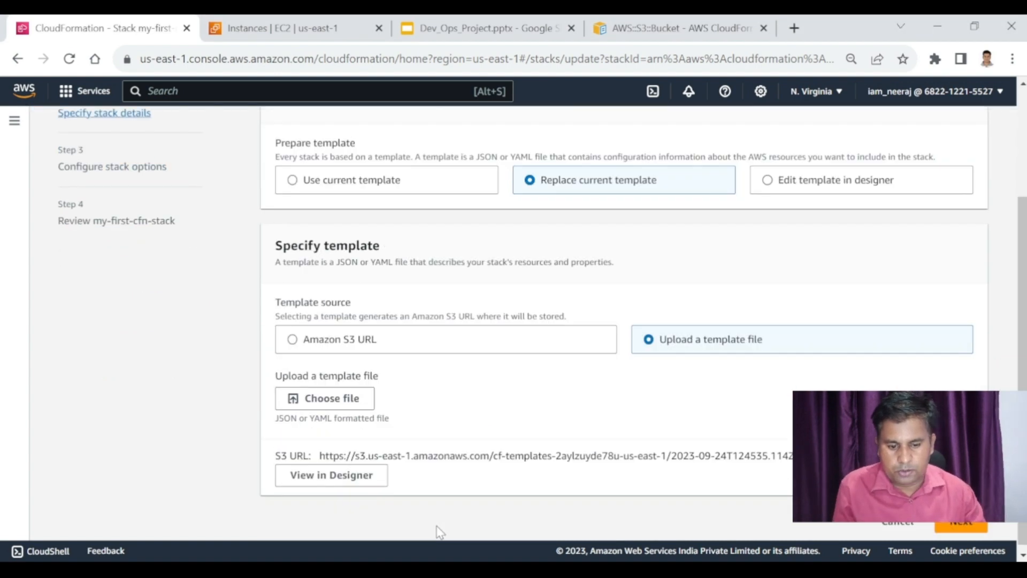
left_click(315, 400)
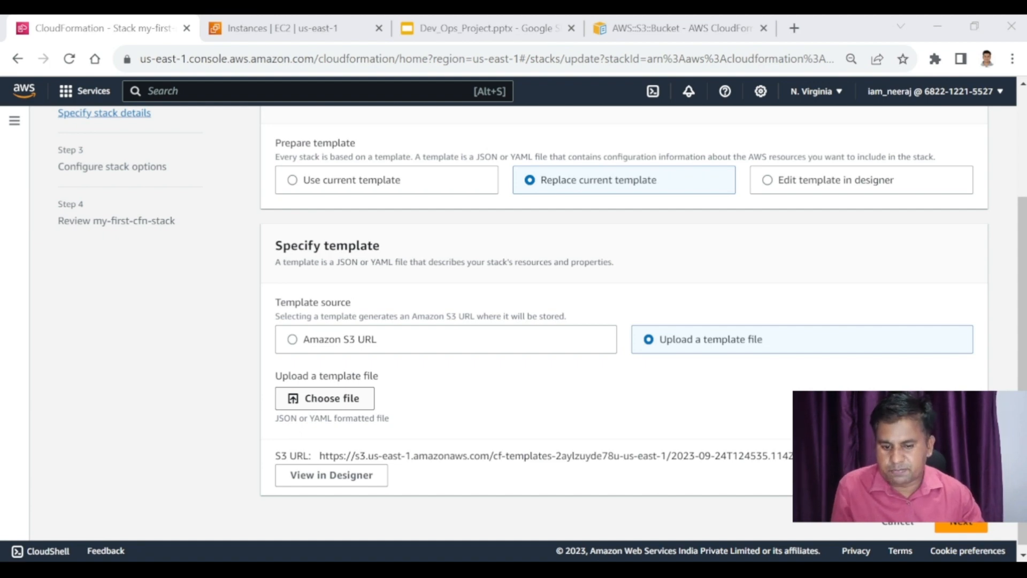
double_click(298, 399)
scroll(449, 384, "down", 1)
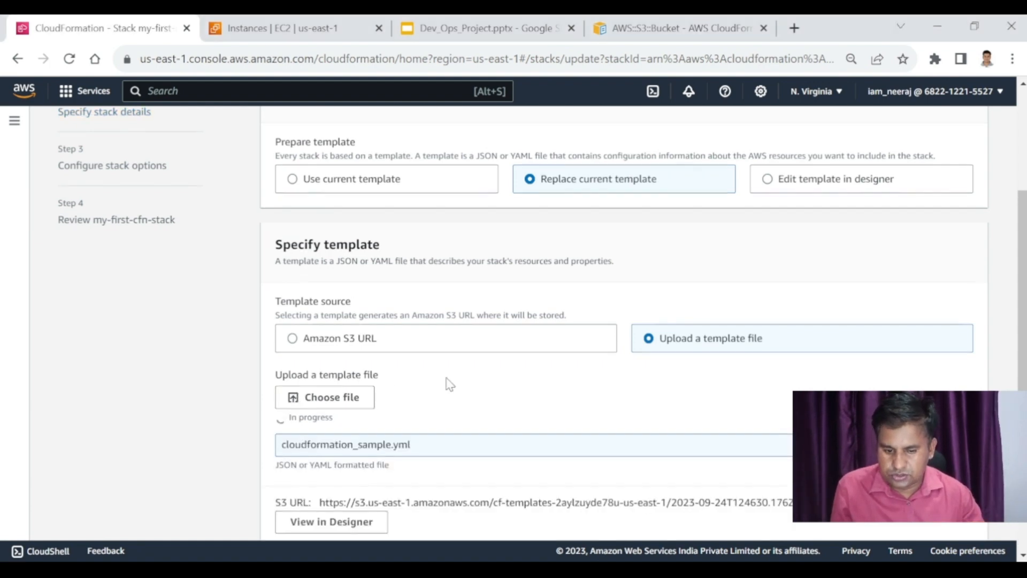
scroll(482, 388, "up", 1)
scroll(614, 417, "up", 2)
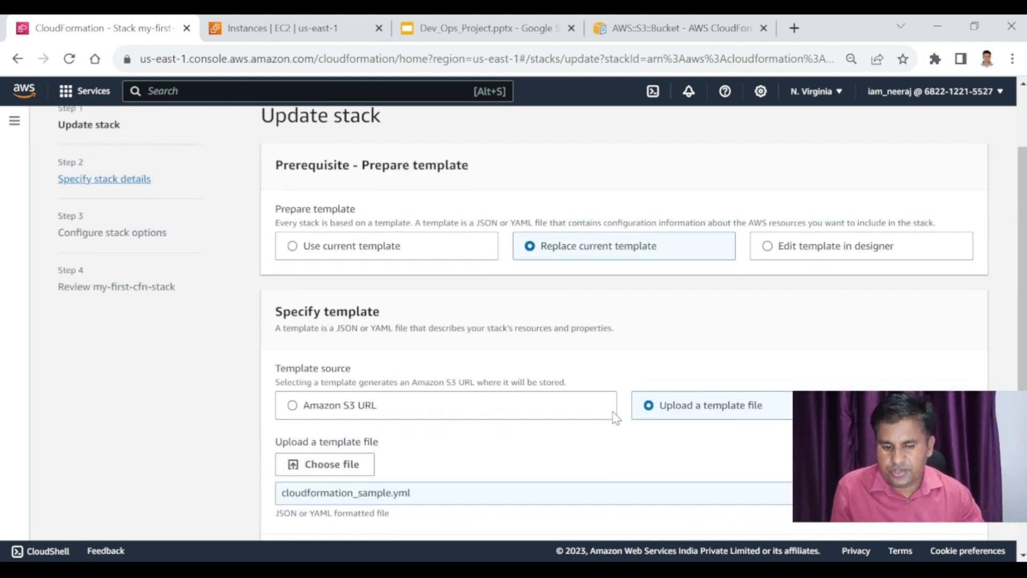
scroll(615, 417, "down", 2)
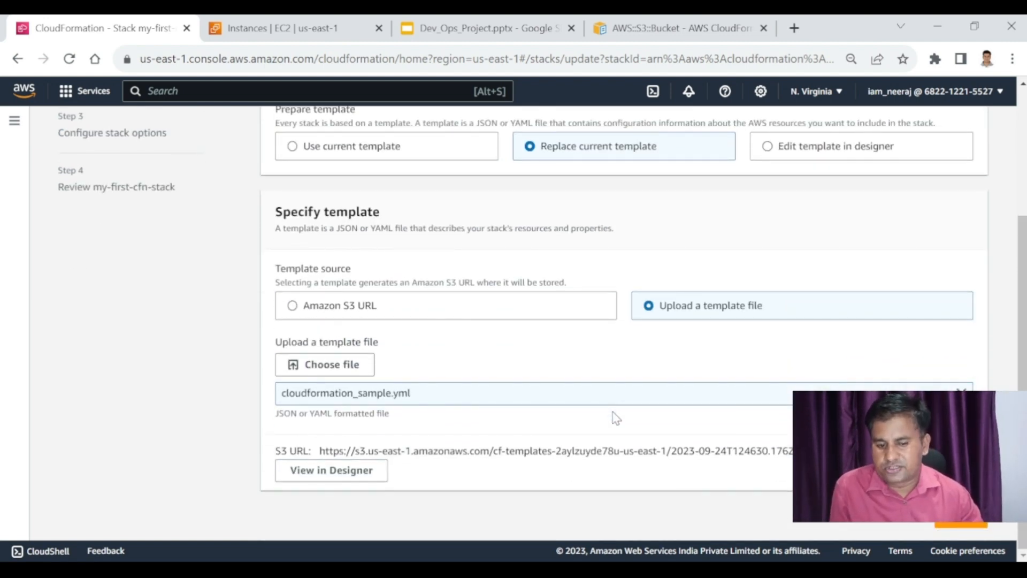
left_click(957, 516)
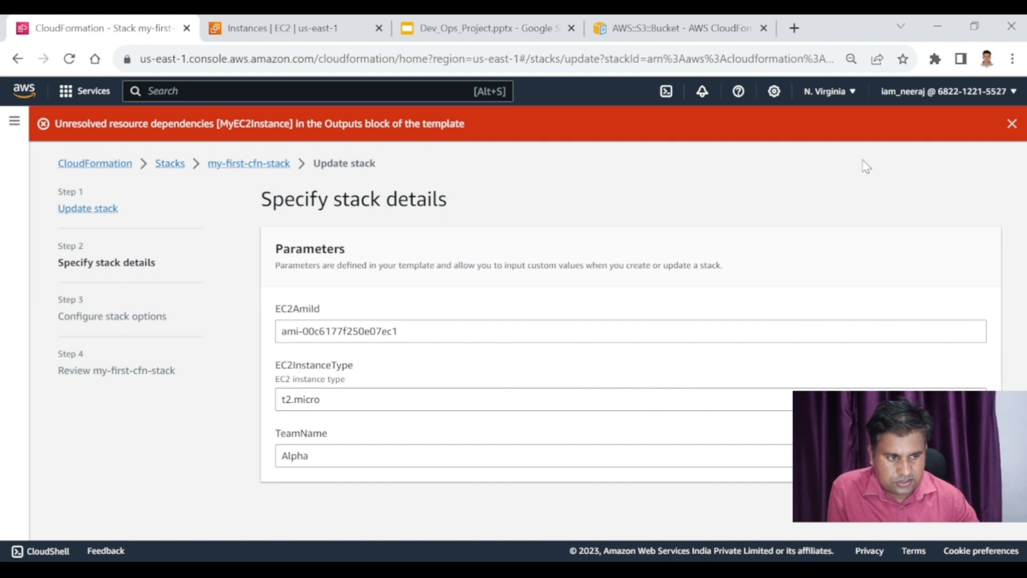
Dismiss the old error banner, keep the existing parameters and default stack options, and continue to the review of my-first-cfn-stack.
left_click(1013, 124)
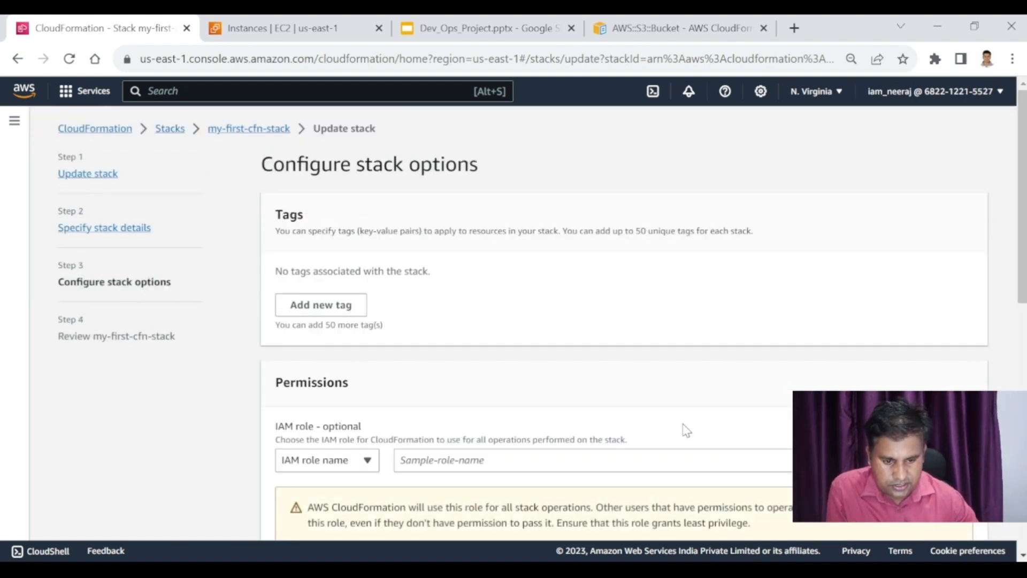
scroll(502, 369, "down", 10)
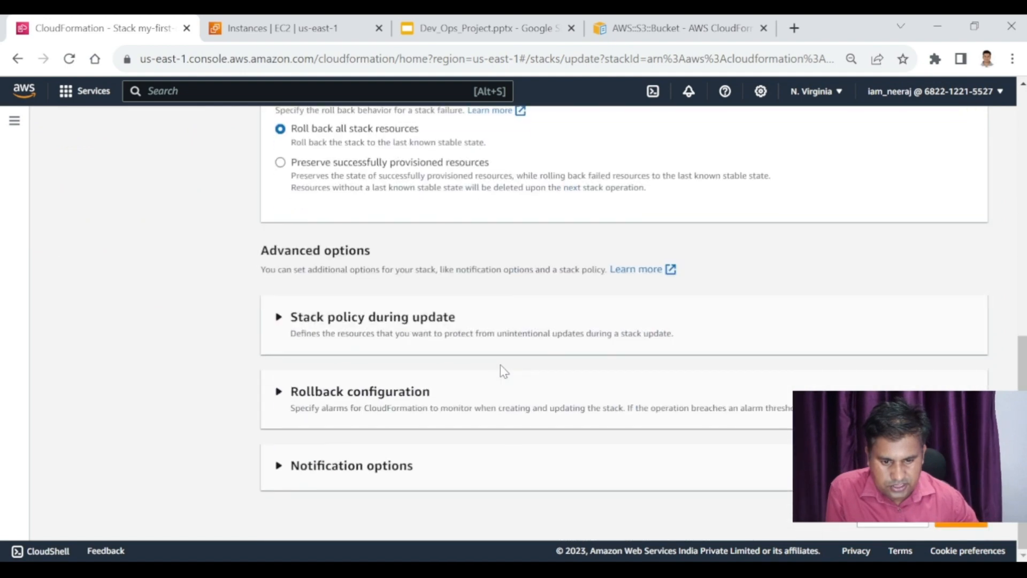
left_click(961, 523)
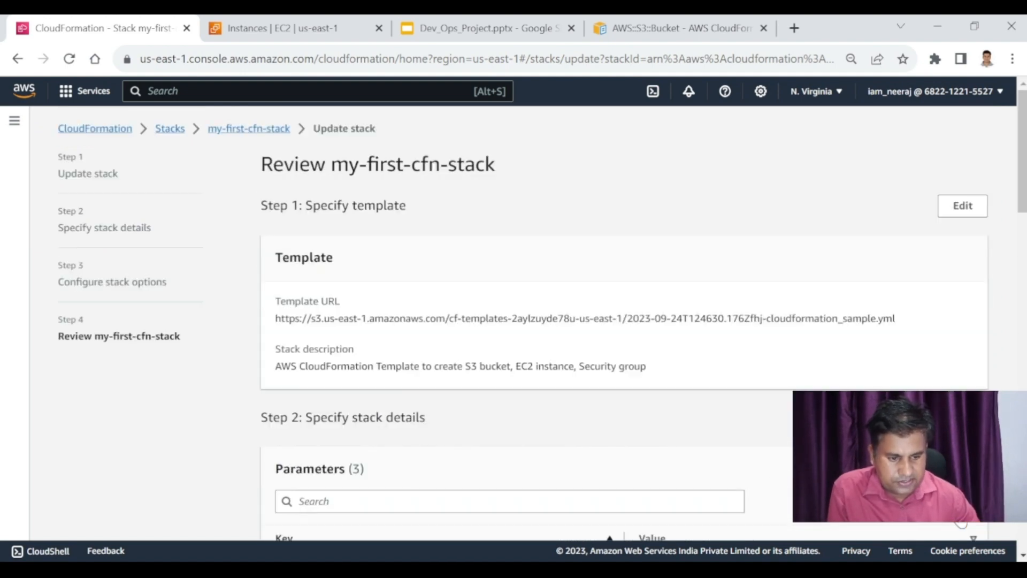
Examine the change set preview for the actions planned on MyEC2Instance, MyS3Bucket2 and MyS3Bucket.
scroll(649, 420, "down", 15)
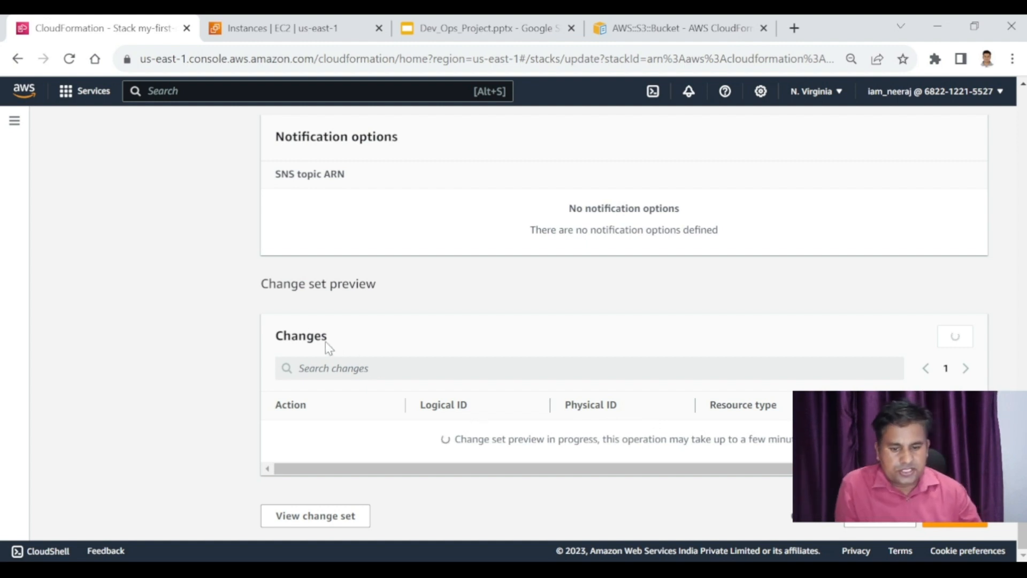
double_click(300, 335)
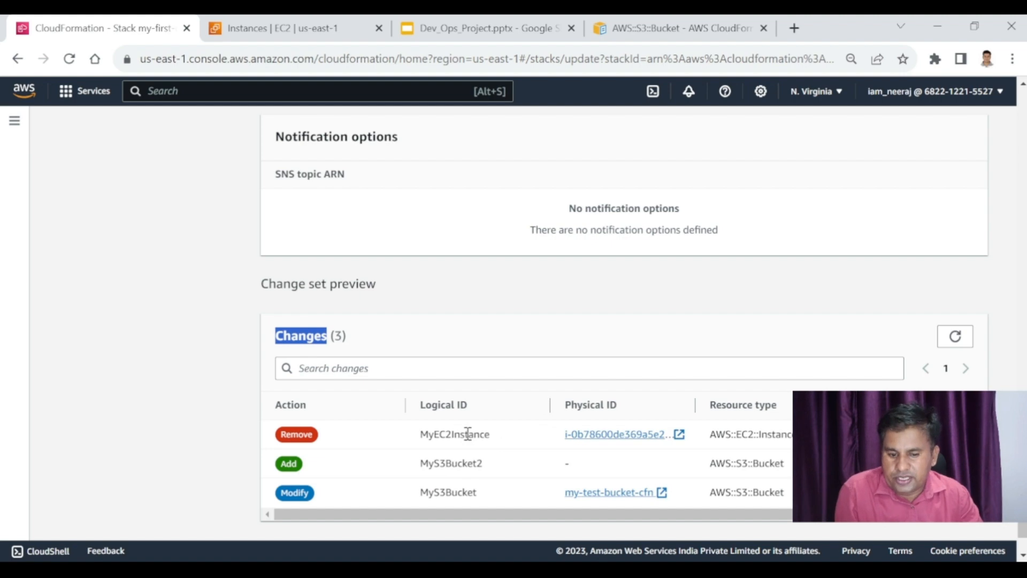
double_click(293, 435)
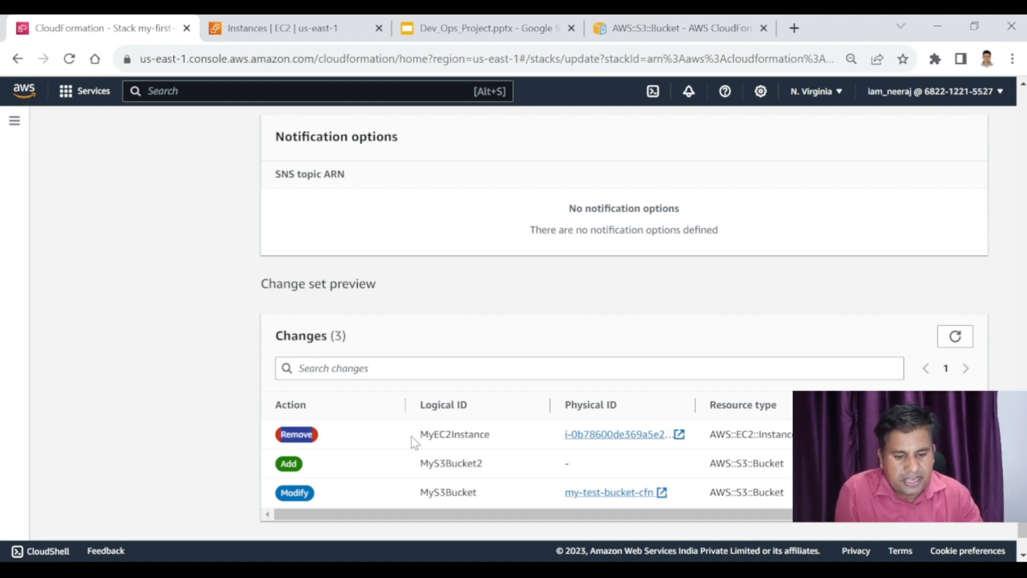
left_click_drag(421, 435, 487, 432)
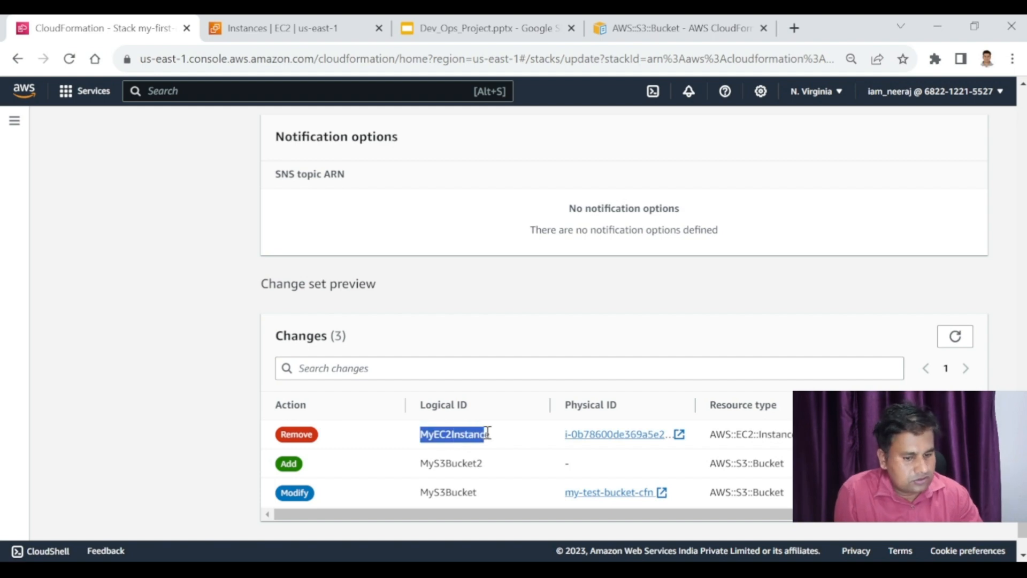
left_click(512, 440)
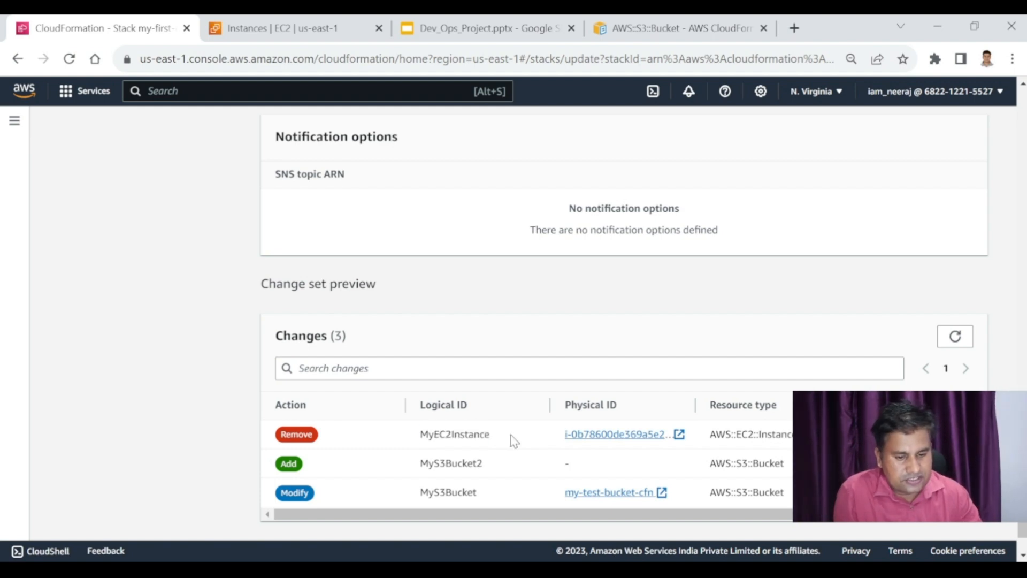
double_click(456, 462)
left_click(289, 463)
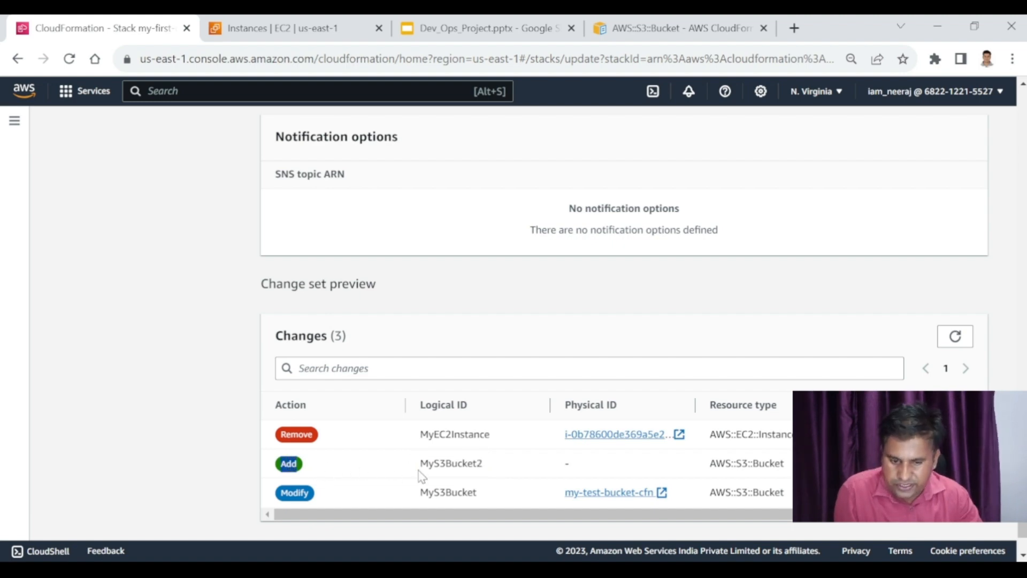
double_click(453, 490)
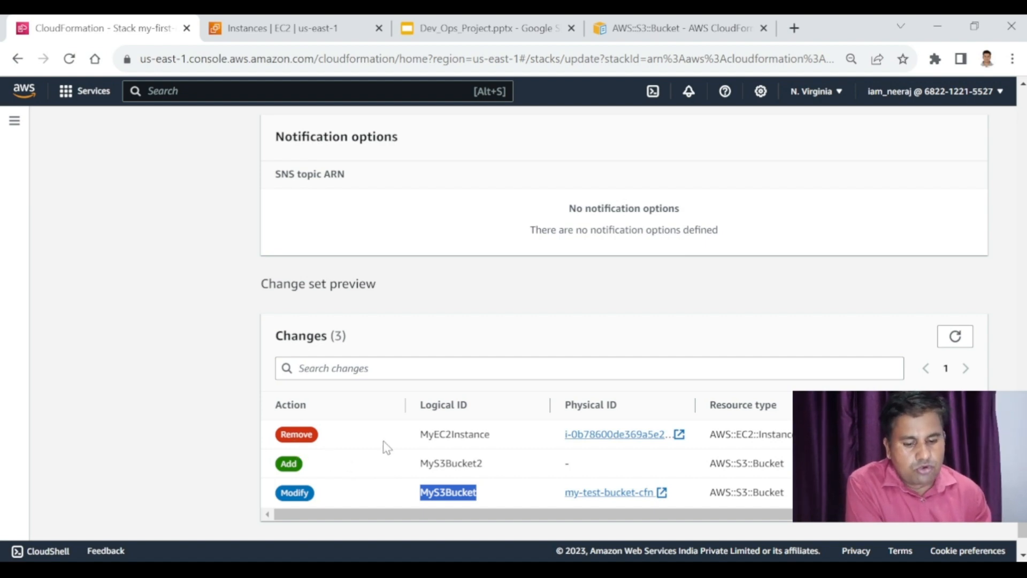
double_click(464, 464)
double_click(438, 488)
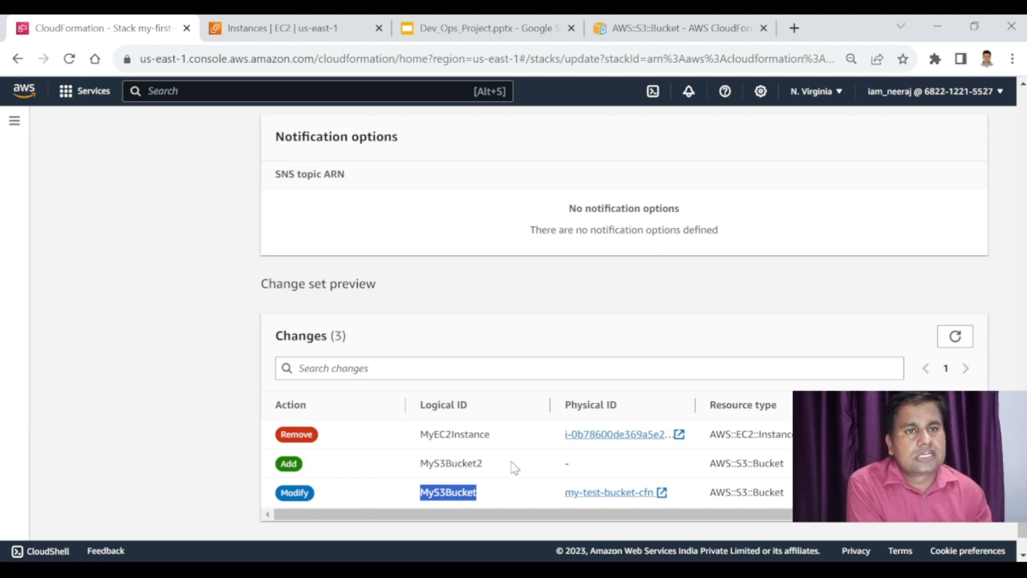
Submit the update of my-first-cfn-stack and widen the stack's event details by narrowing the stack list.
scroll(515, 467, "down", 1)
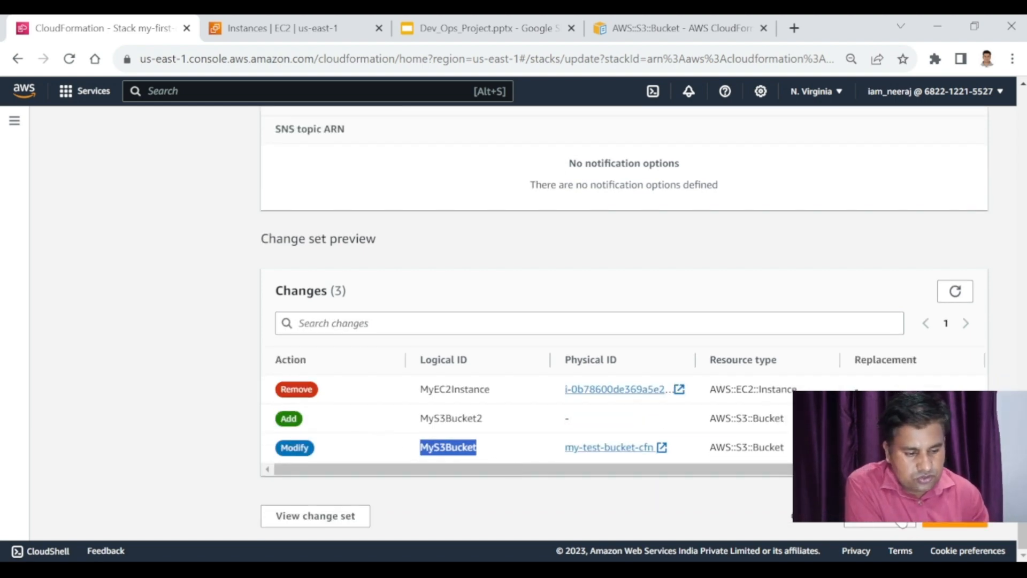
left_click(955, 523)
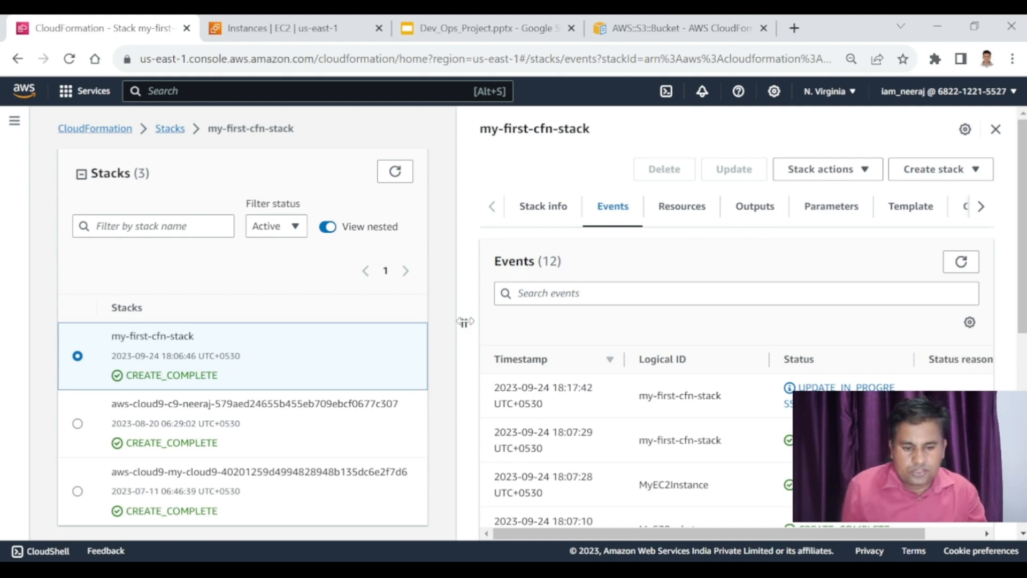
left_click_drag(464, 322, 347, 322)
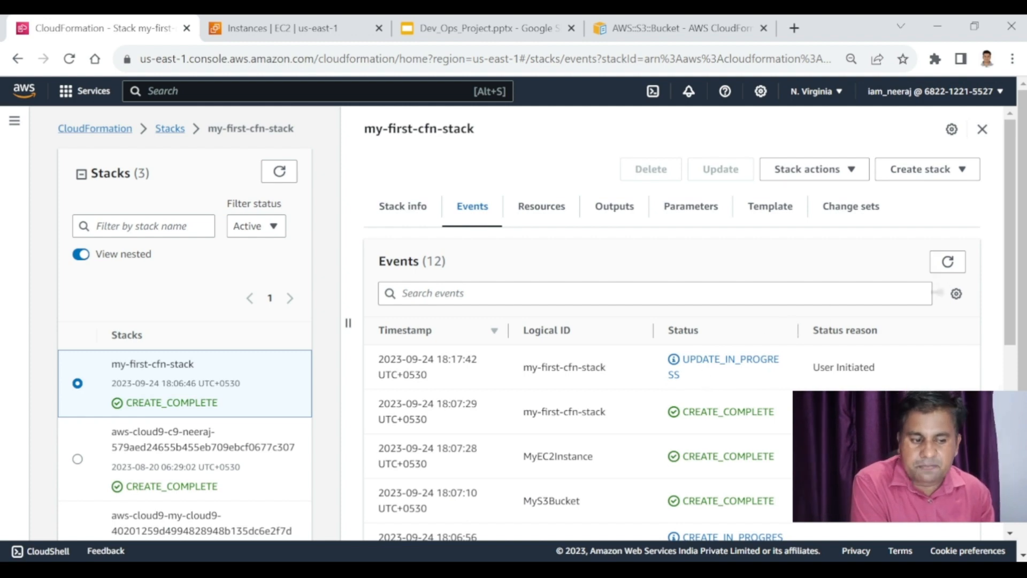
Refresh the events of my-first-cfn-stack and examine the statuses of MyS3Bucket and MyS3Bucket2.
left_click(951, 263)
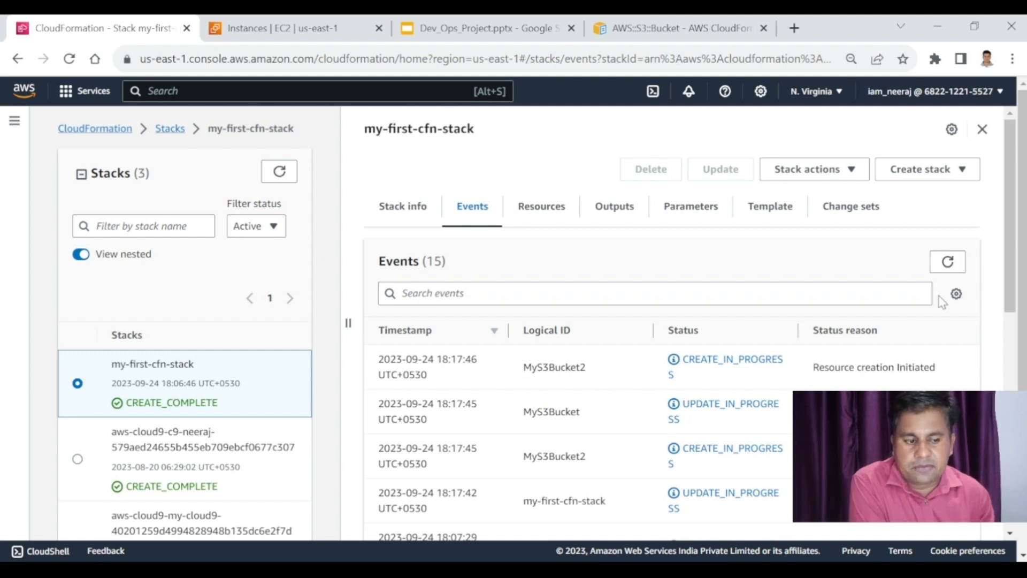
scroll(668, 321, "down", 2)
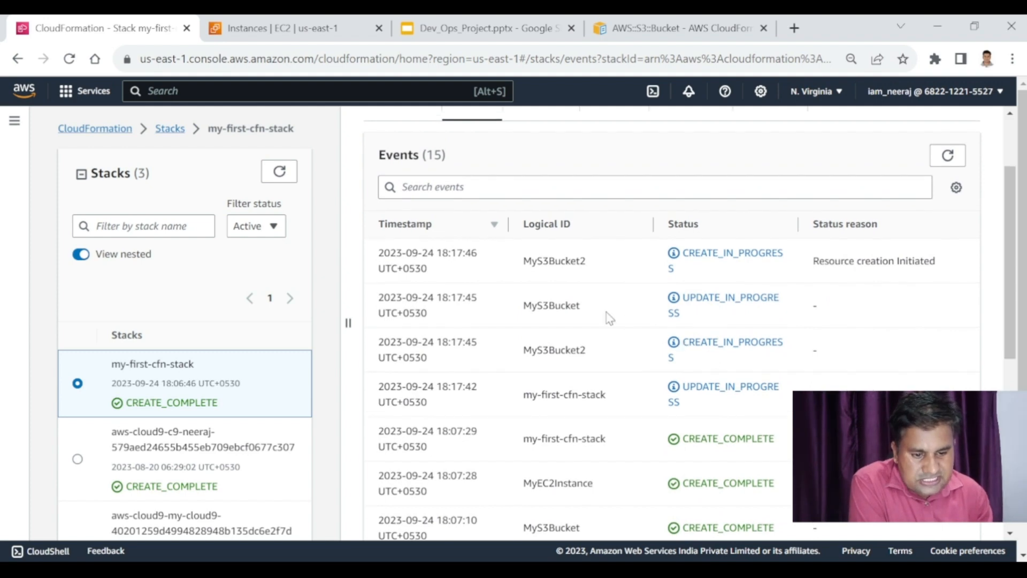
double_click(558, 304)
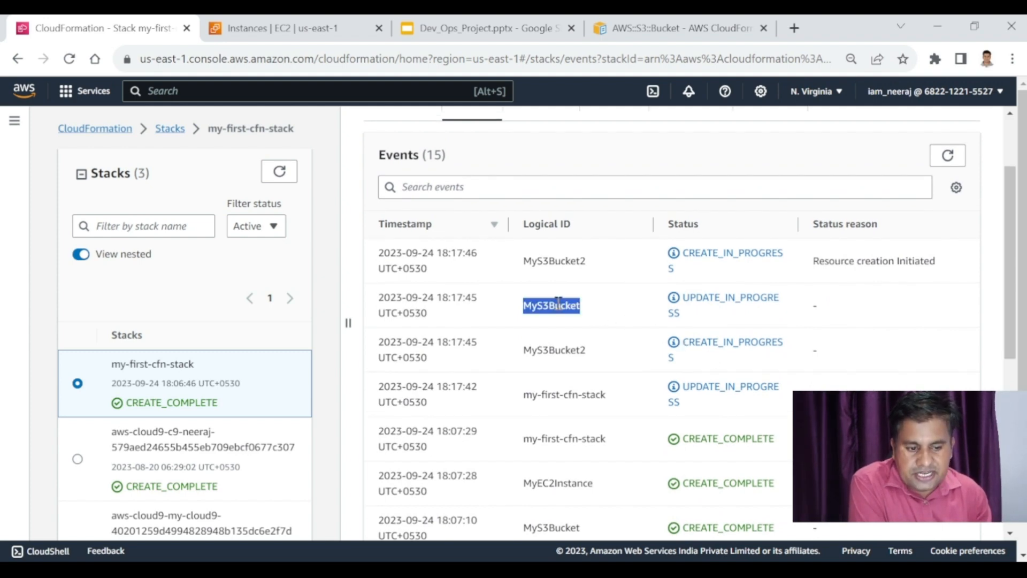
double_click(687, 303)
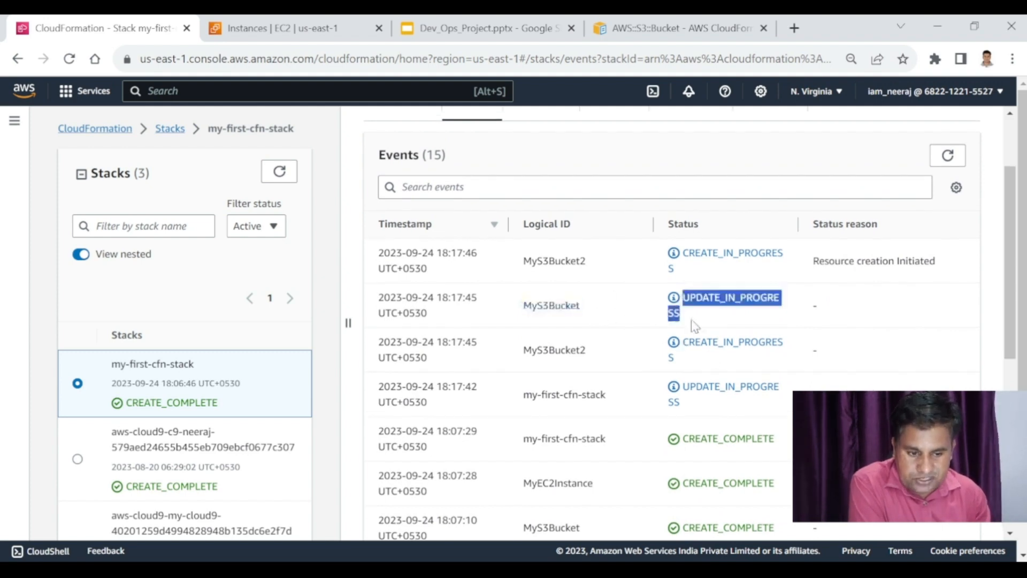
double_click(553, 261)
left_click(687, 249)
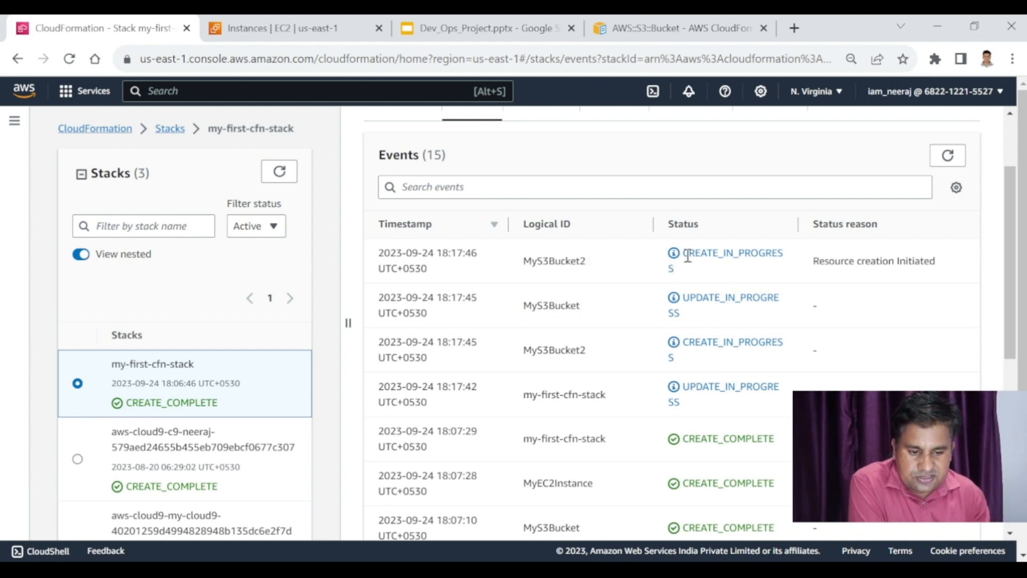
scroll(593, 330, "up", 1)
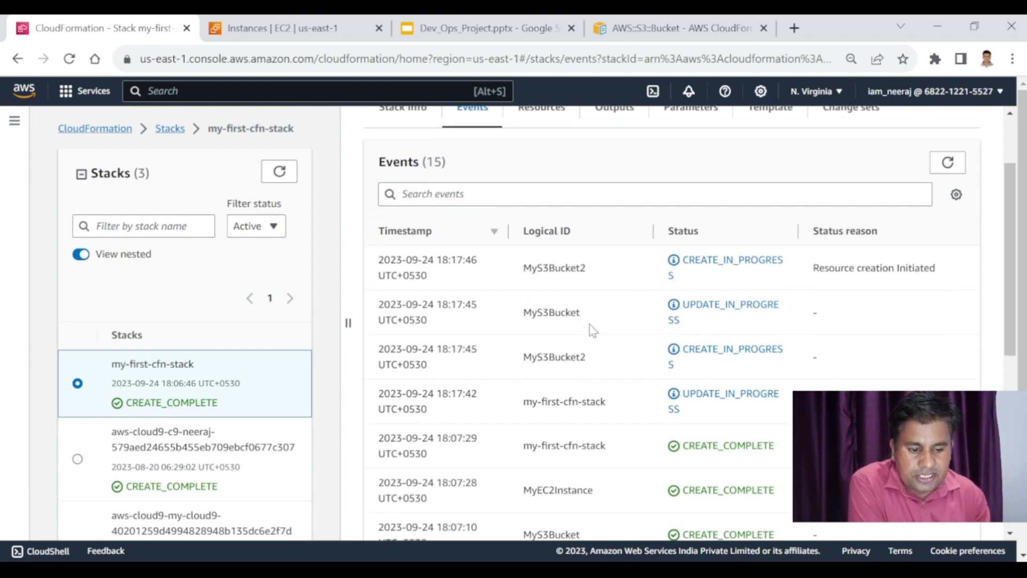
scroll(593, 330, "down", 5)
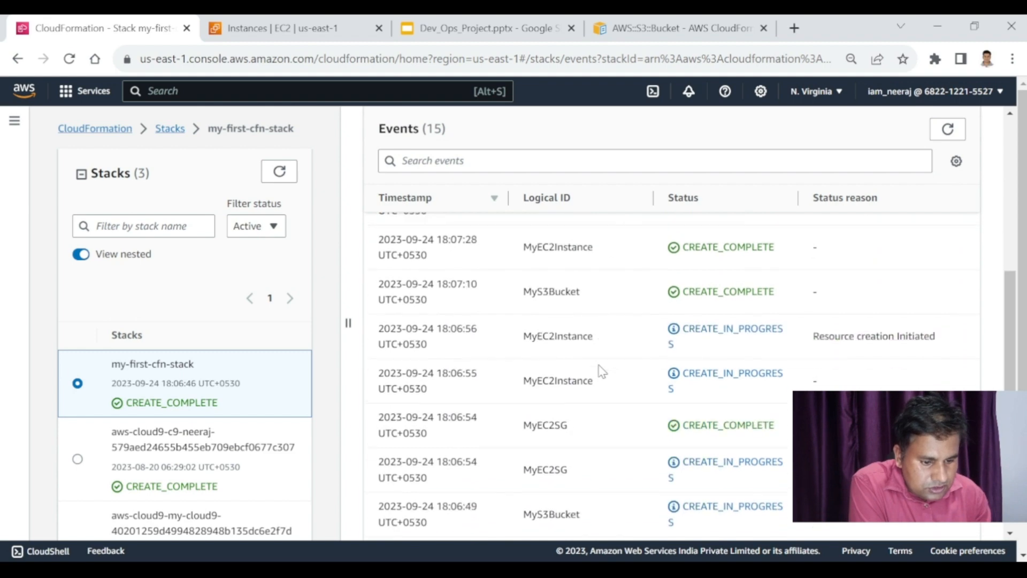
scroll(600, 369, "up", 5)
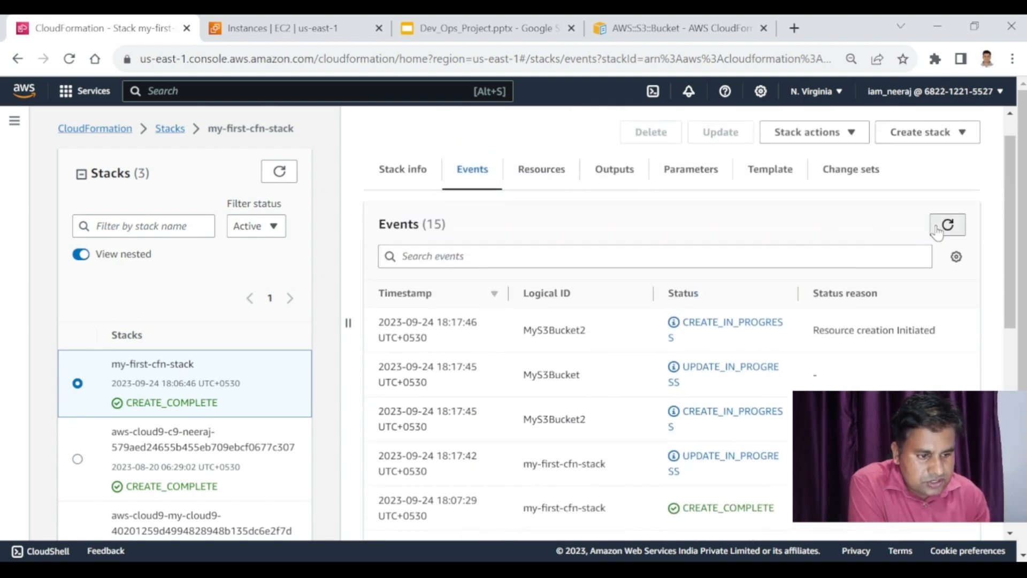
Refresh the stack events again and check the status of MyEC2Instance.
left_click(938, 231)
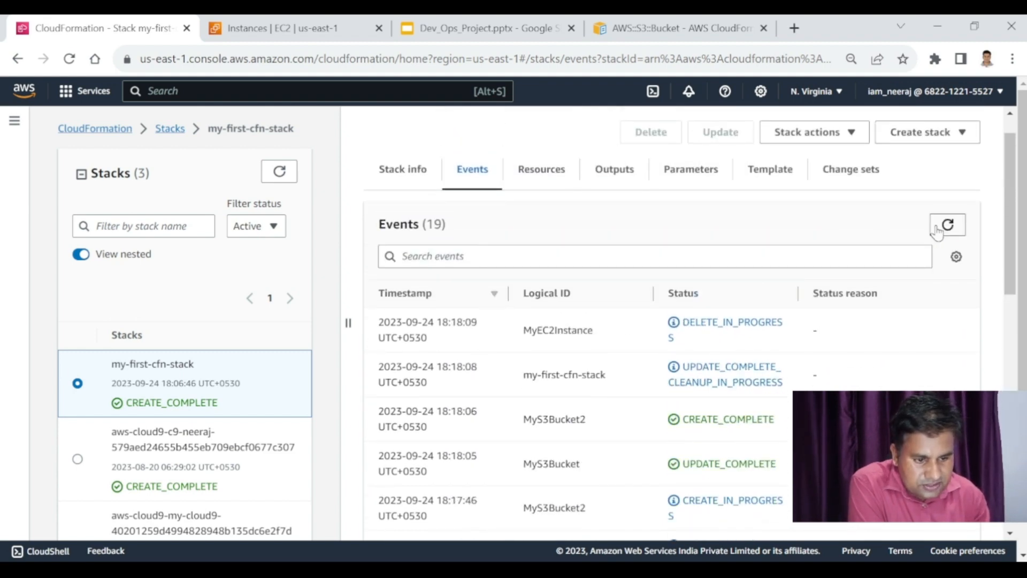
double_click(552, 332)
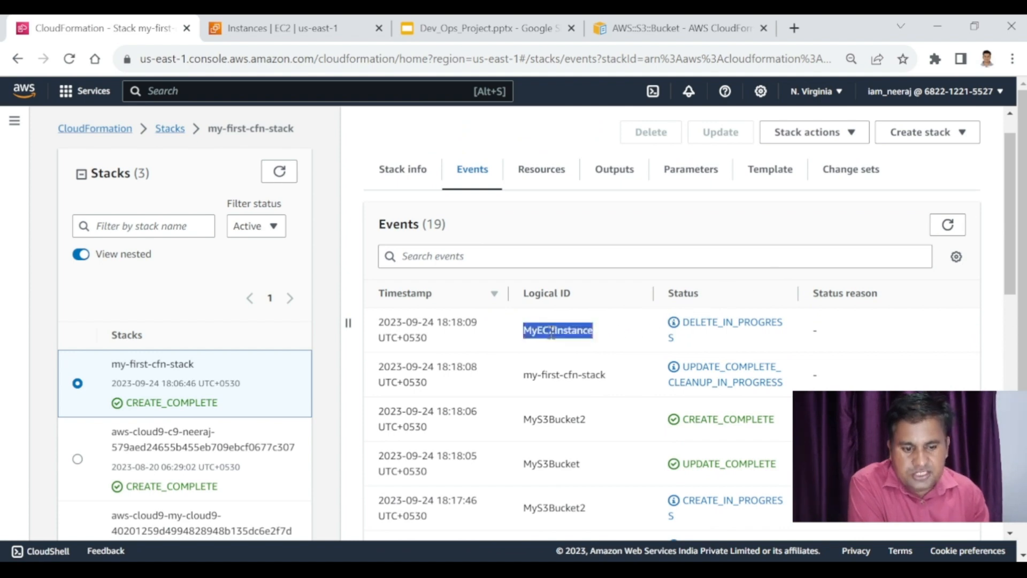
double_click(685, 332)
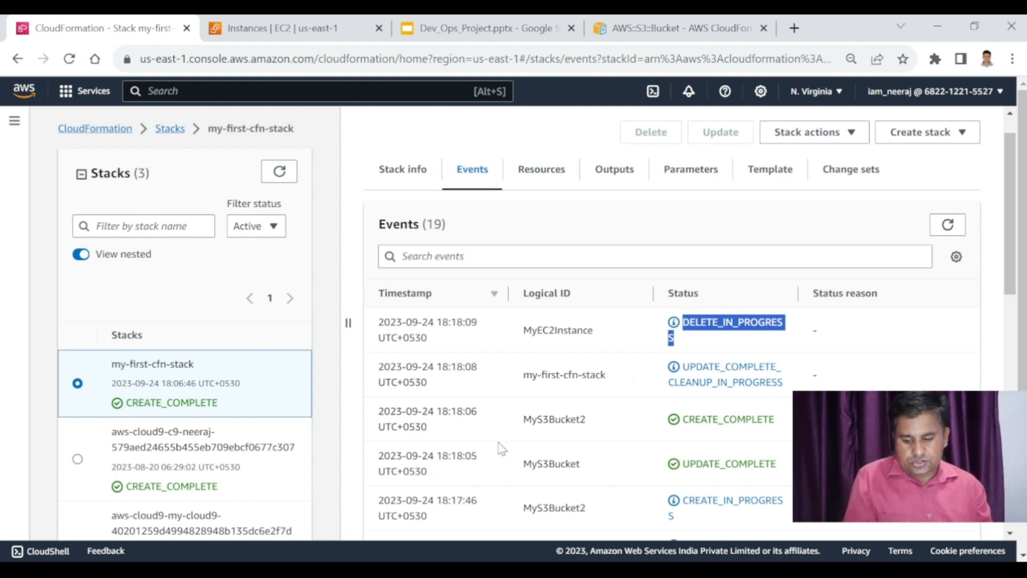
key("alt")
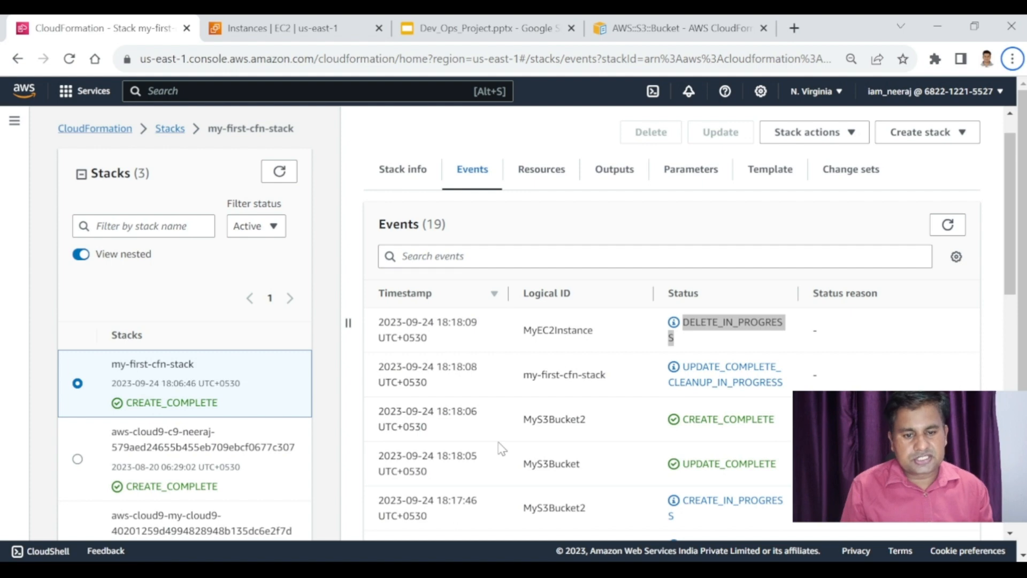
Open the stack info of my-first-cfn-stack and check the status of its update.
key("alt+Tab")
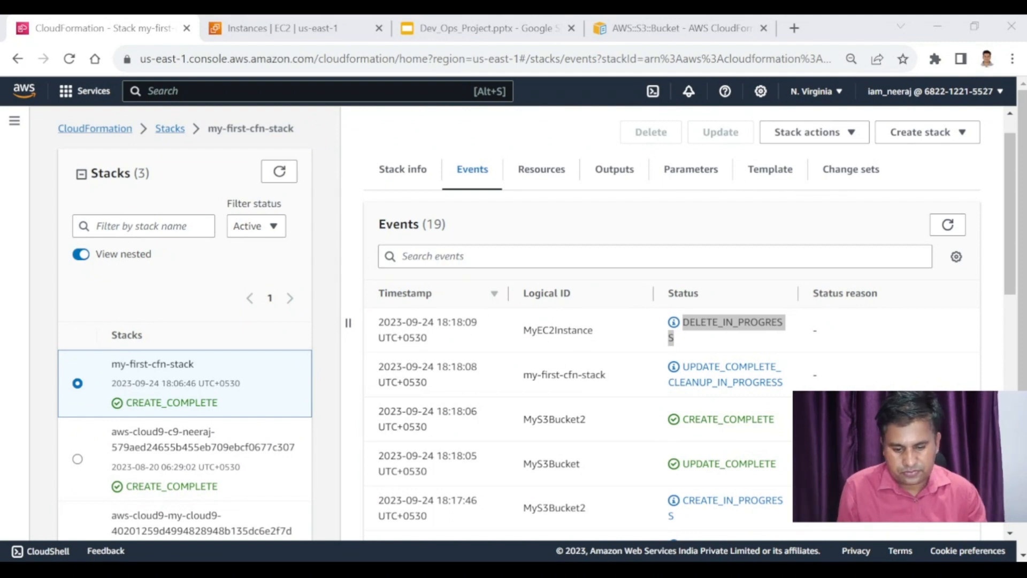
key("alt+Tab")
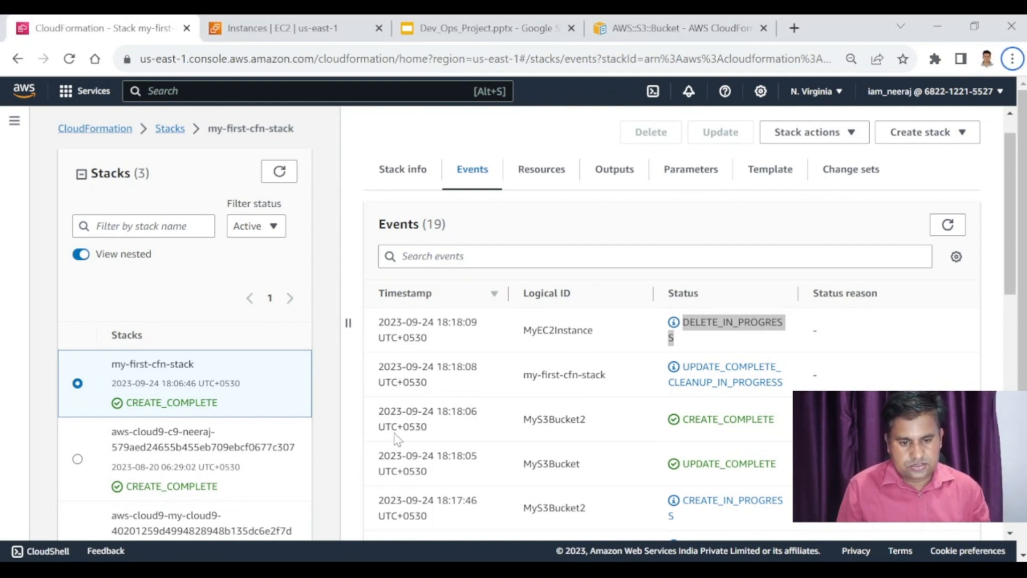
left_click(394, 171)
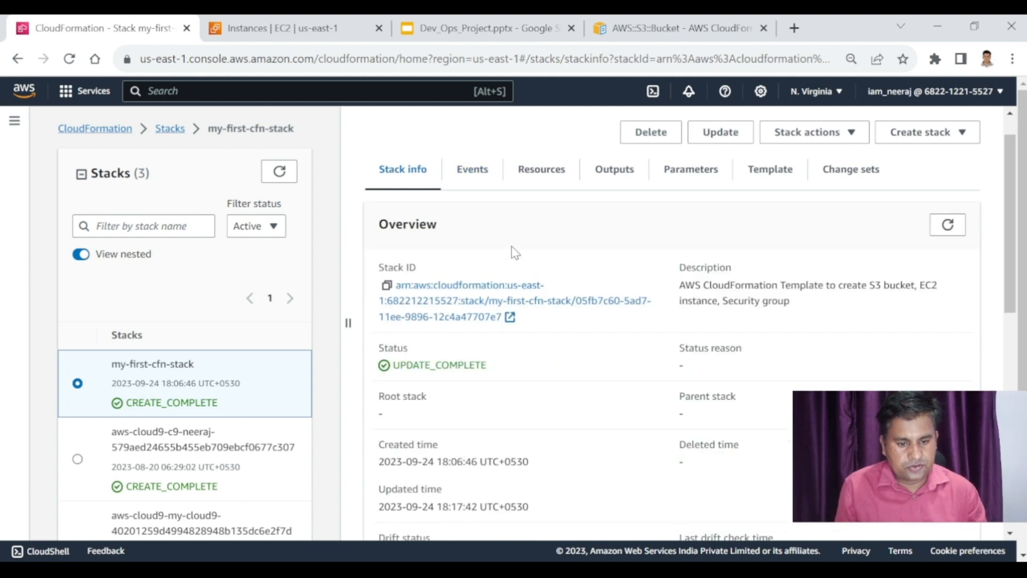
left_click_drag(488, 367, 395, 371)
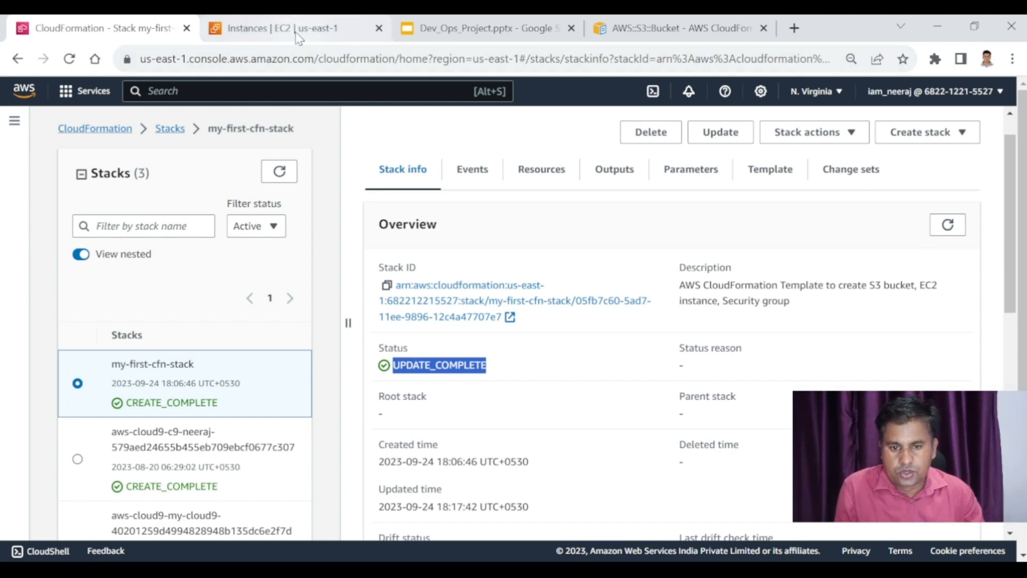
Switch to the EC2 instances list, refresh it and check the state of the unnamed instance.
left_click(266, 31)
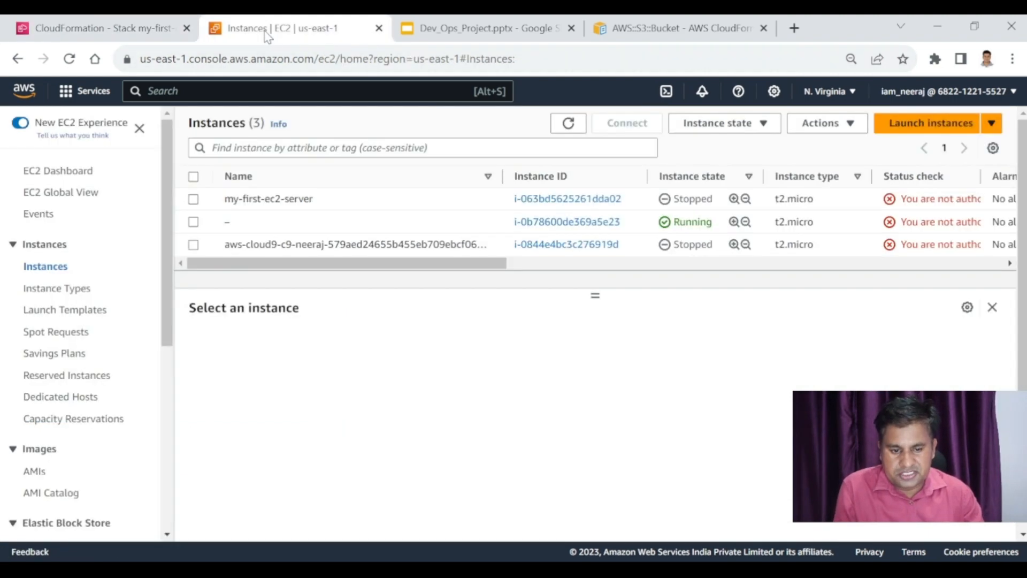
left_click(571, 131)
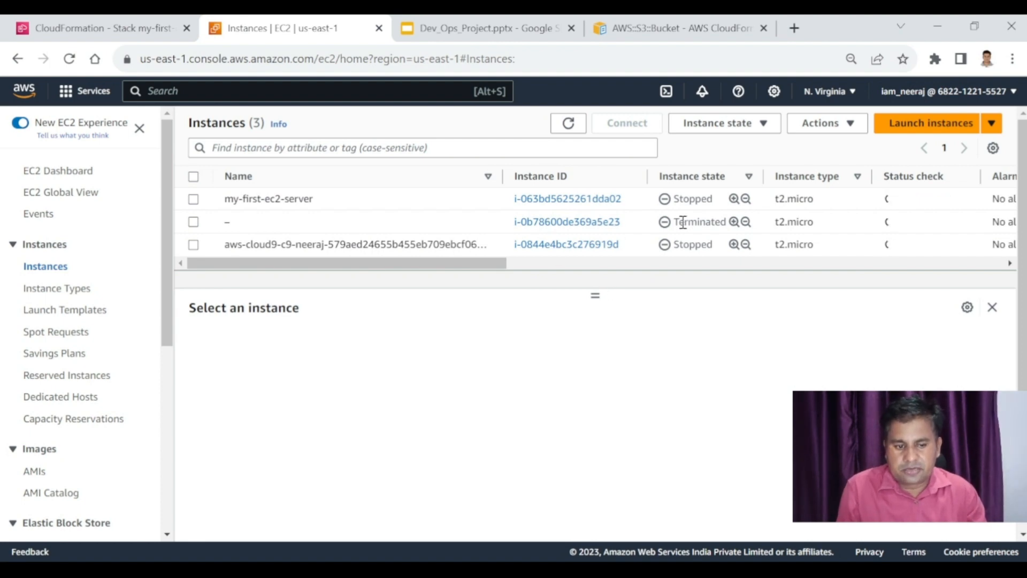
double_click(703, 223)
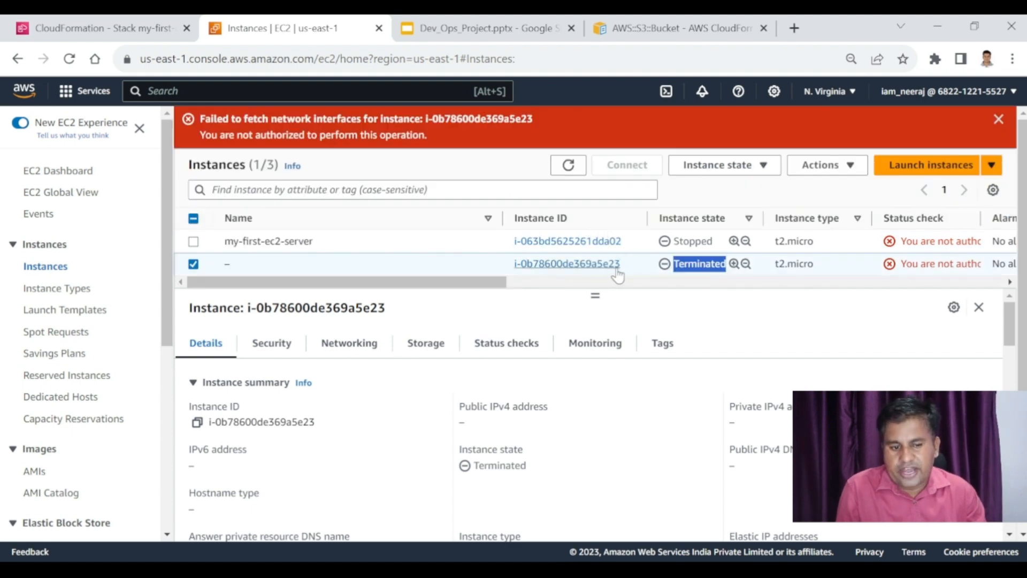
Search the AWS services for s3, open S3 and check the bucket list for my-test-bucket-cfn and my-test-bucket-cfn2.
left_click(384, 91)
type("s3")
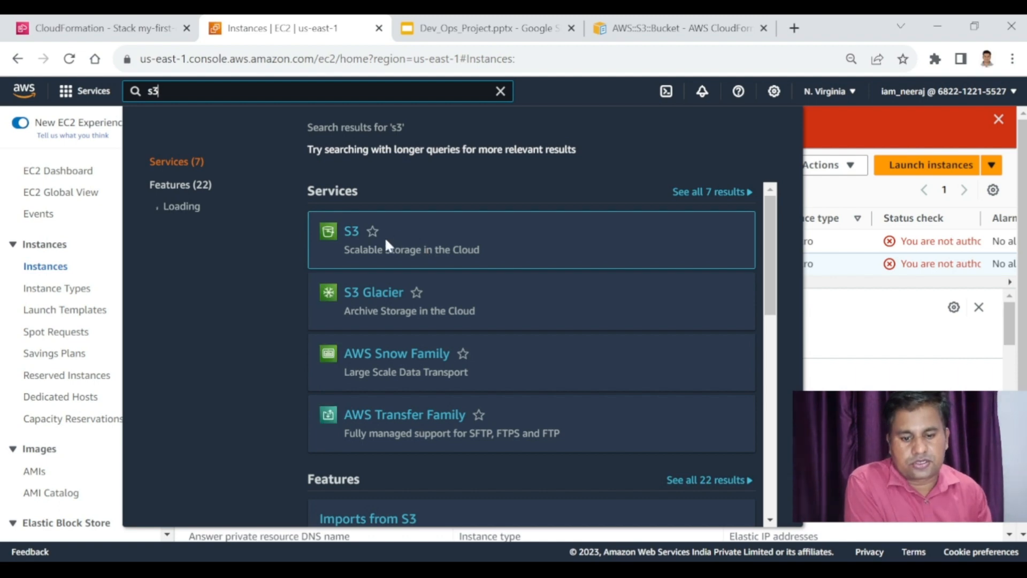
left_click(351, 233)
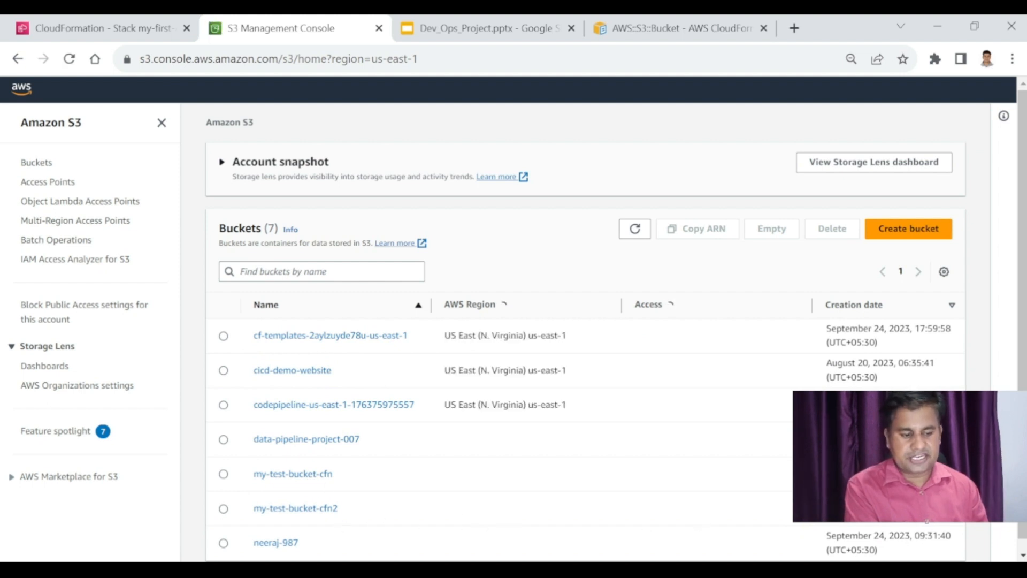
scroll(913, 525, "down", 2)
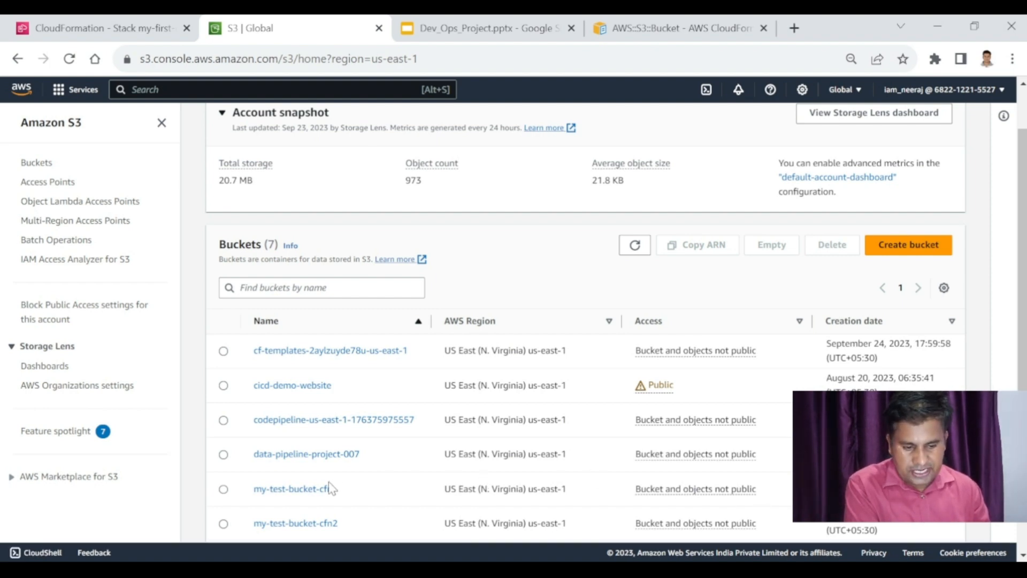
Open the properties of the my-test-bucket-cfn bucket and check the value of its team_name tag.
left_click(299, 489)
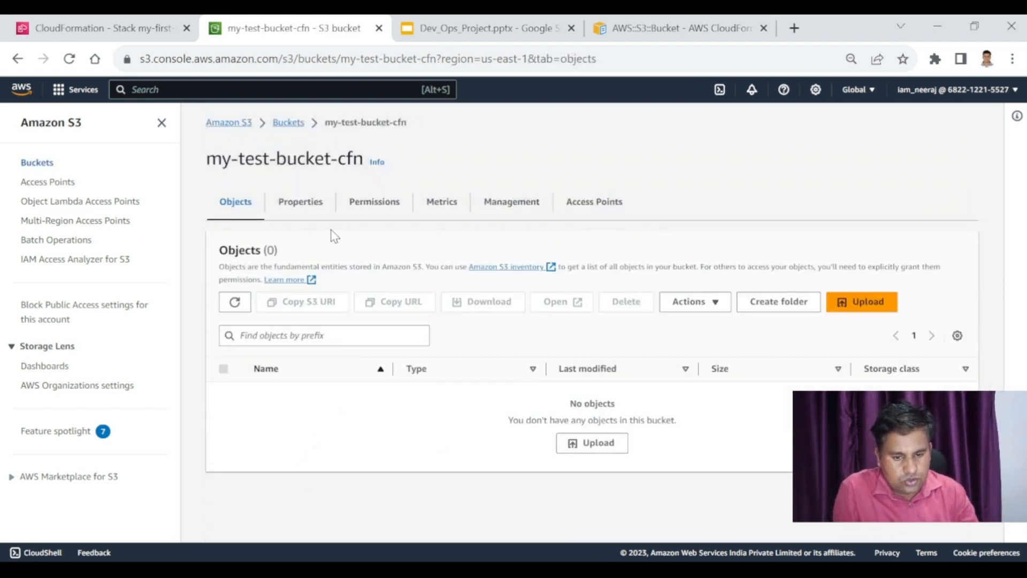
left_click(297, 206)
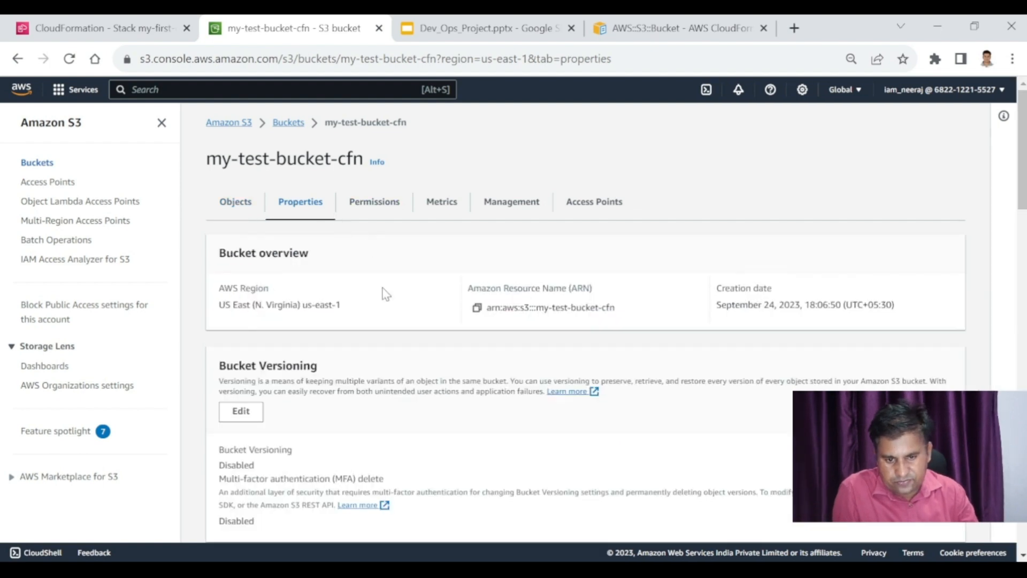
scroll(381, 298, "down", 2)
scroll(382, 301, "down", 3)
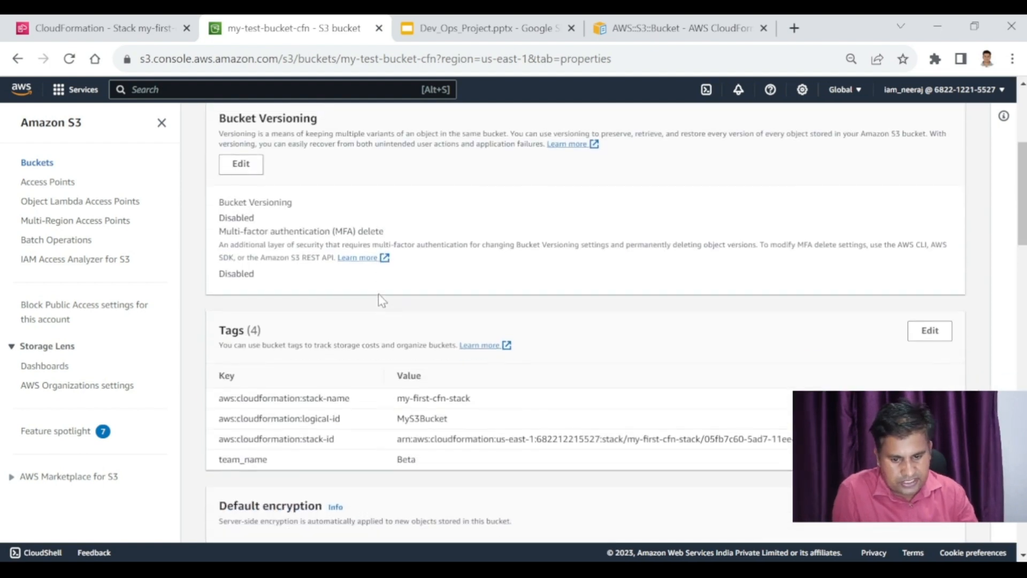
double_click(225, 430)
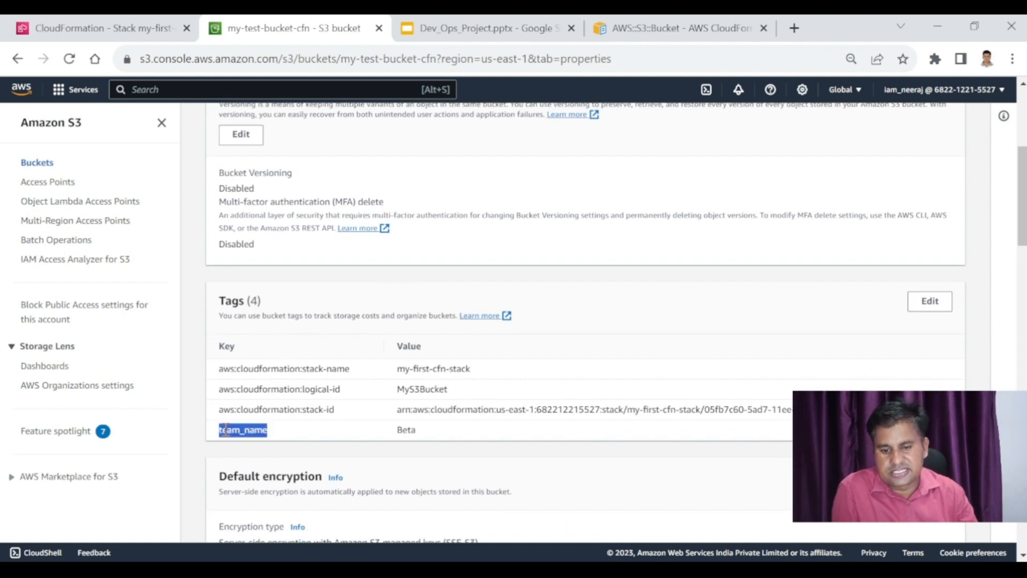
double_click(408, 430)
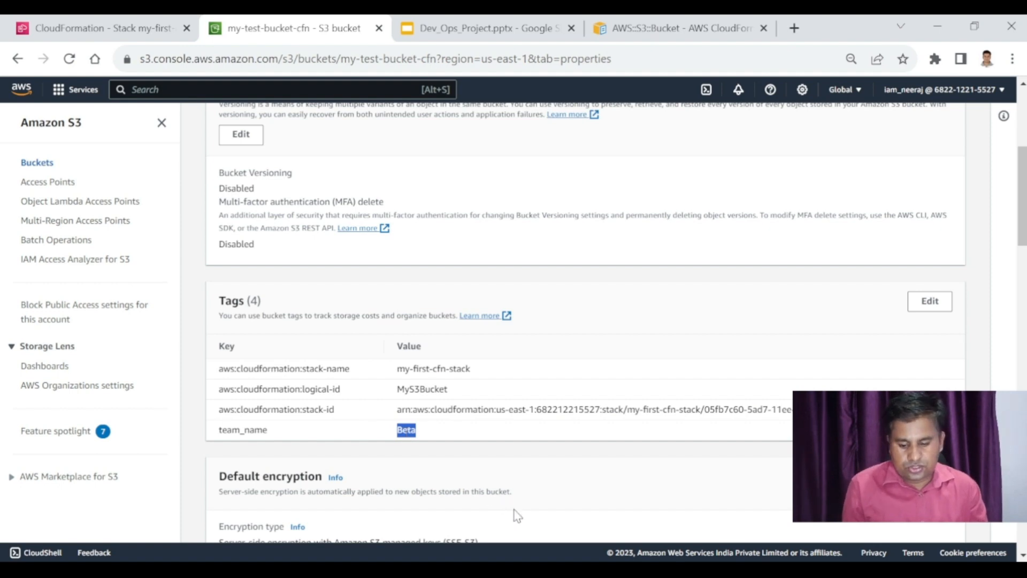
key("alt+Tab")
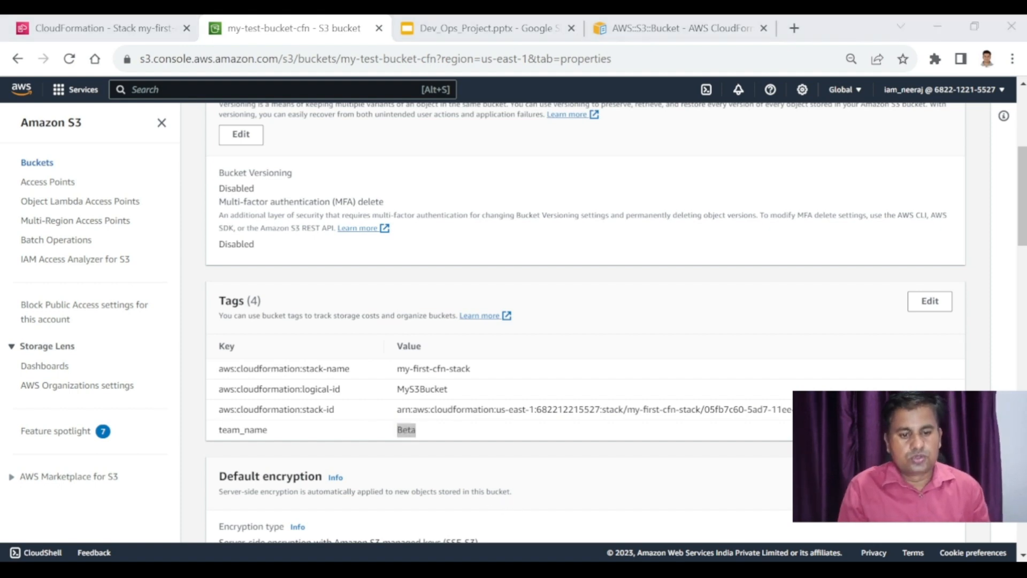